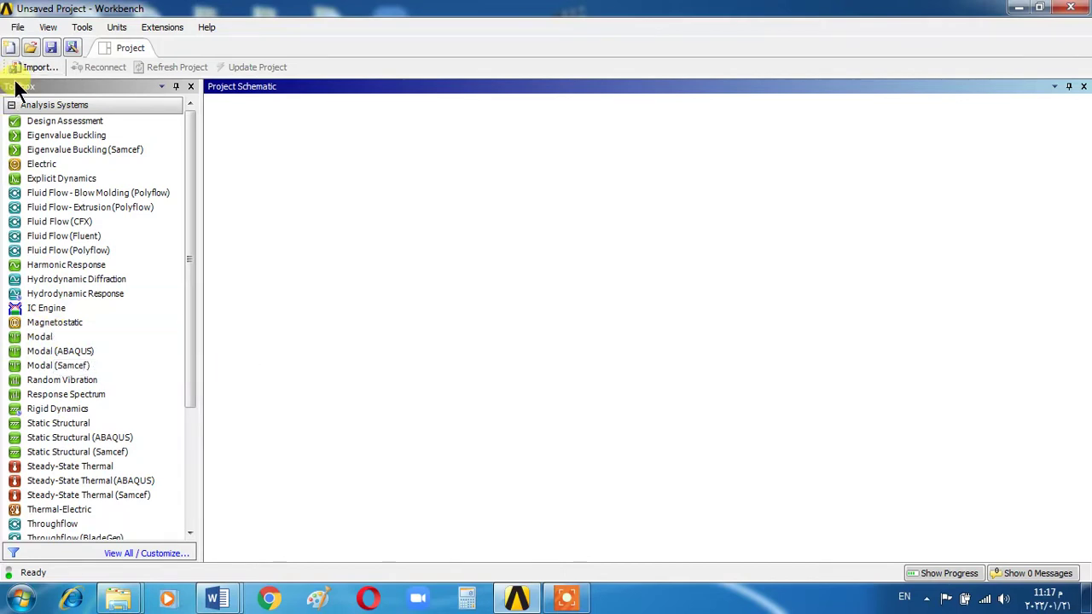
# Add a Modal analysis system to the project and review Structural Steel's density and isotropic elasticity in its engineering data
pyautogui.moveTo(48, 335); pyautogui.dragTo(305, 173)
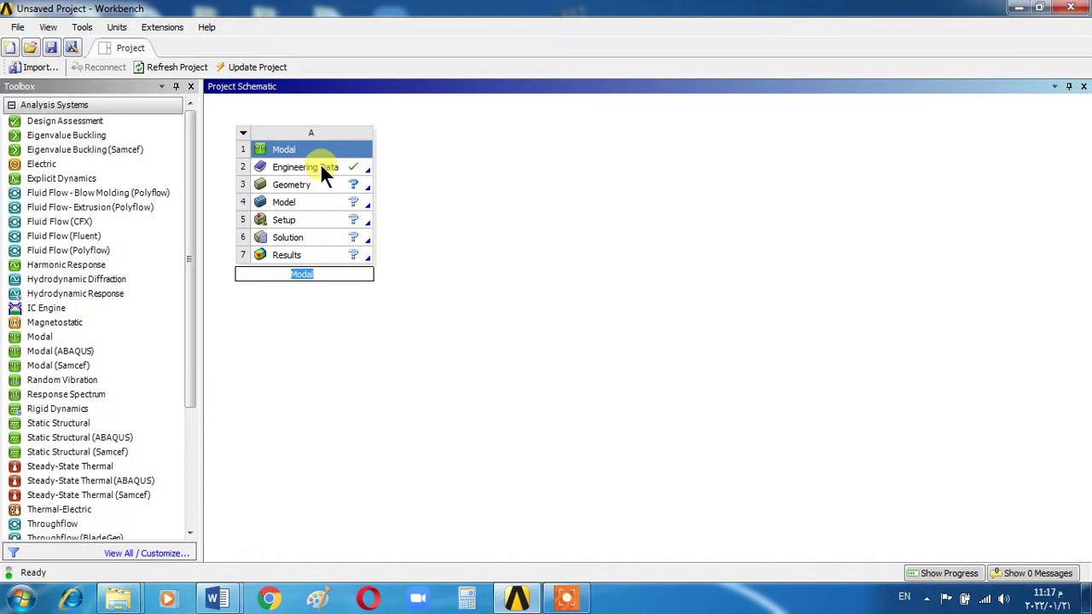
pyautogui.doubleClick(321, 166)
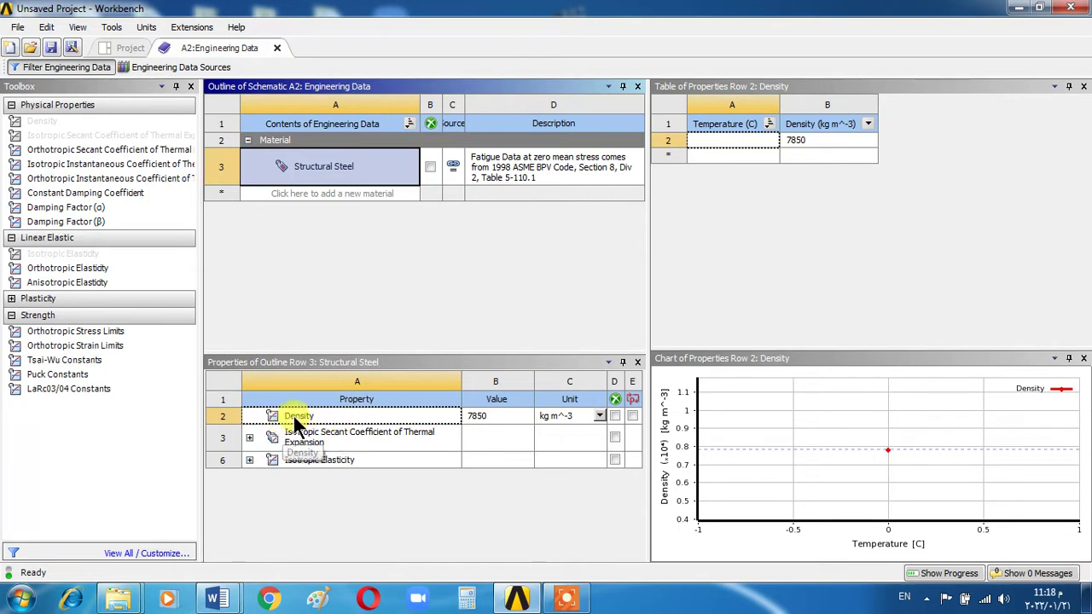
pyautogui.click(320, 461)
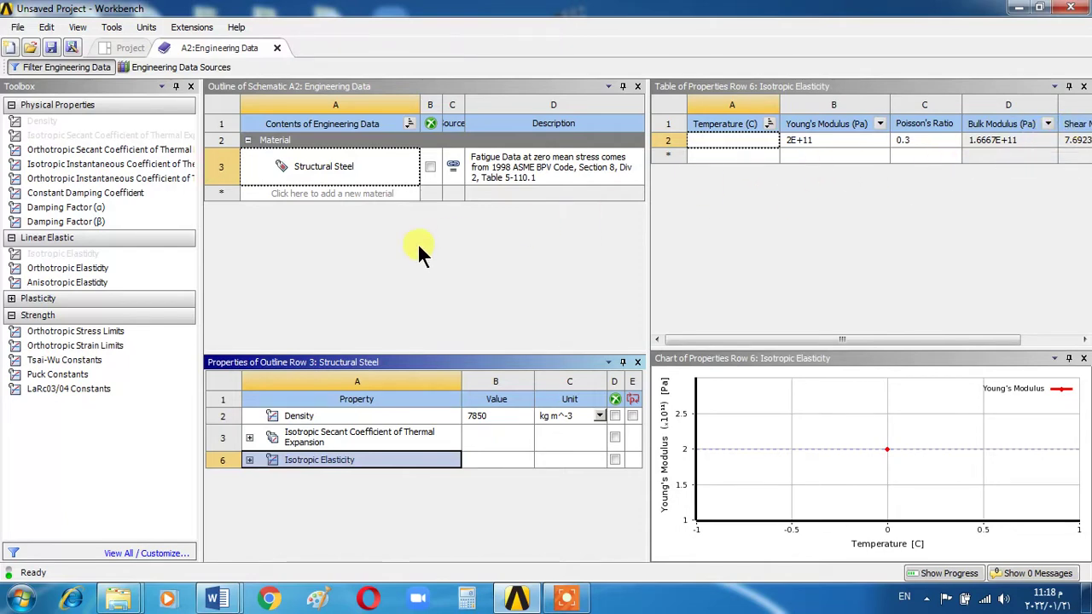
pyautogui.click(275, 48)
pyautogui.click(315, 168)
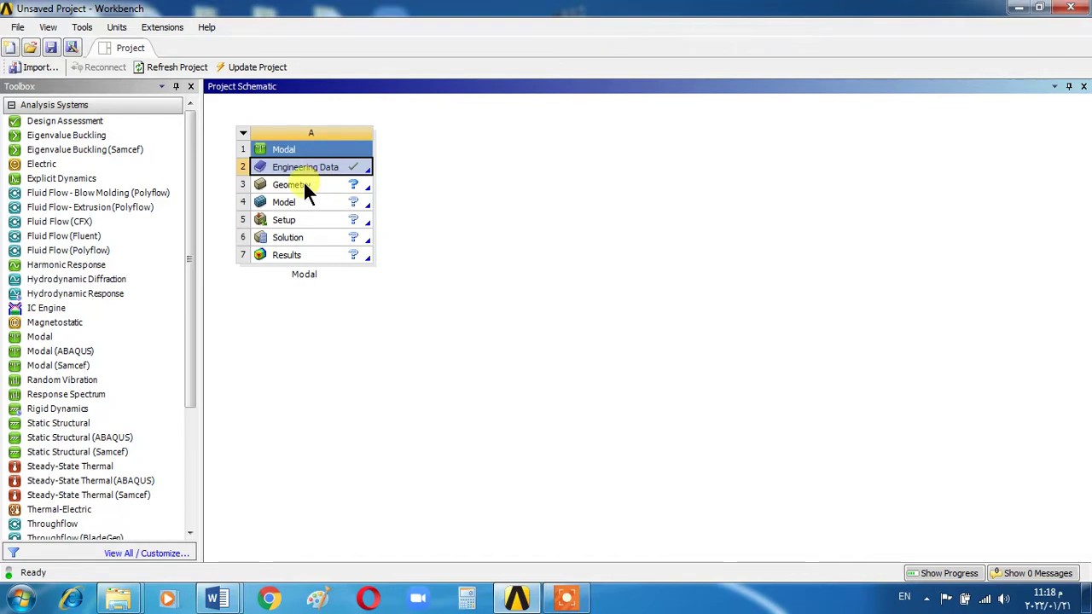
# Open the Modal system's geometry in DesignModeler, with the XYPlane viewed face-on and millimetre as the length unit
pyautogui.doubleClick(304, 189)
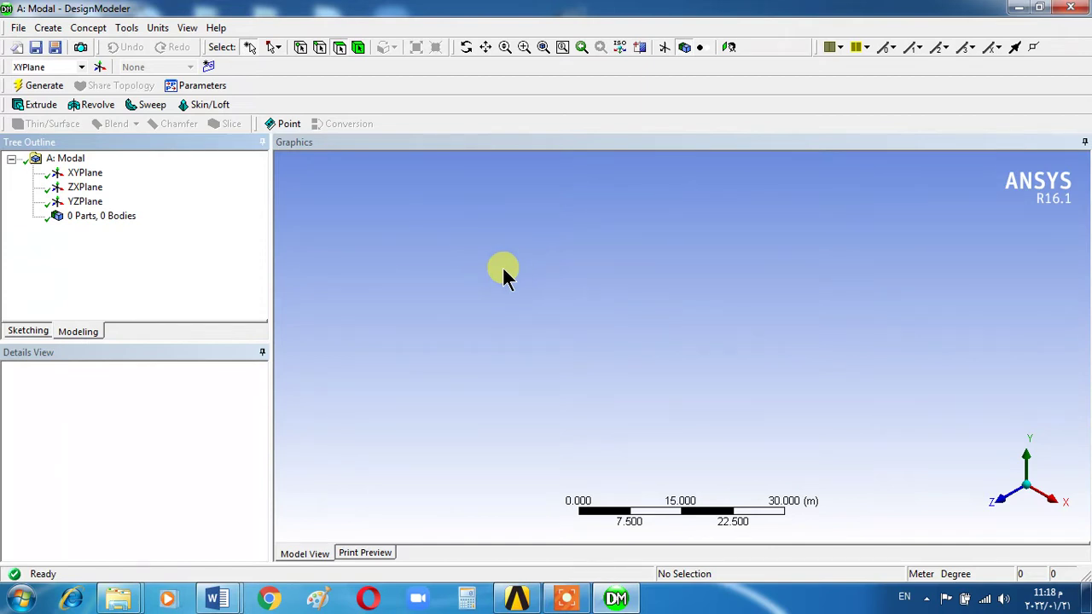
pyautogui.click(81, 175)
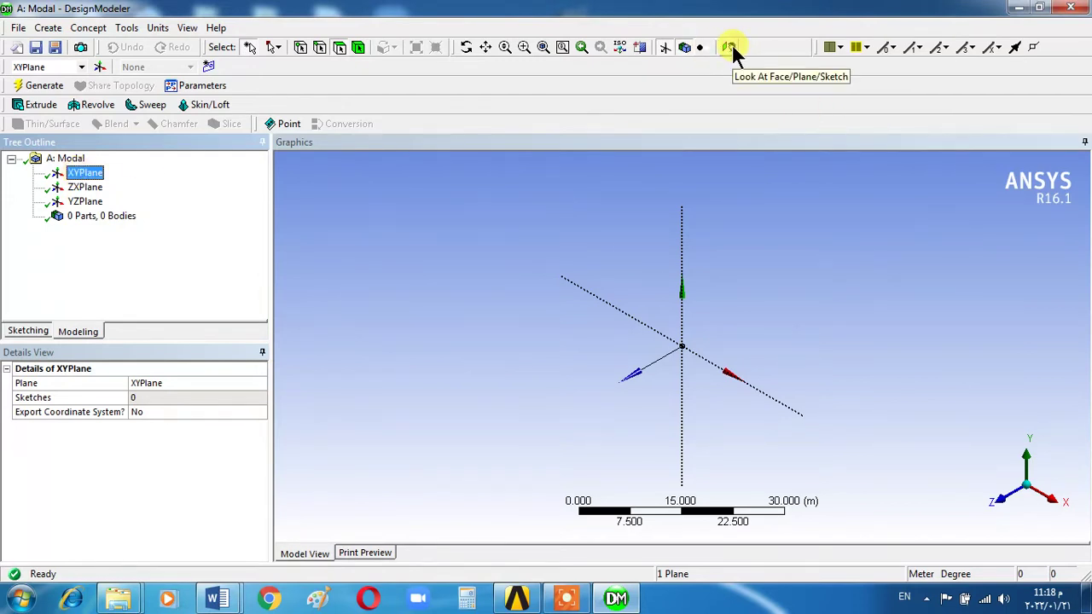
pyautogui.rightClick(88, 175)
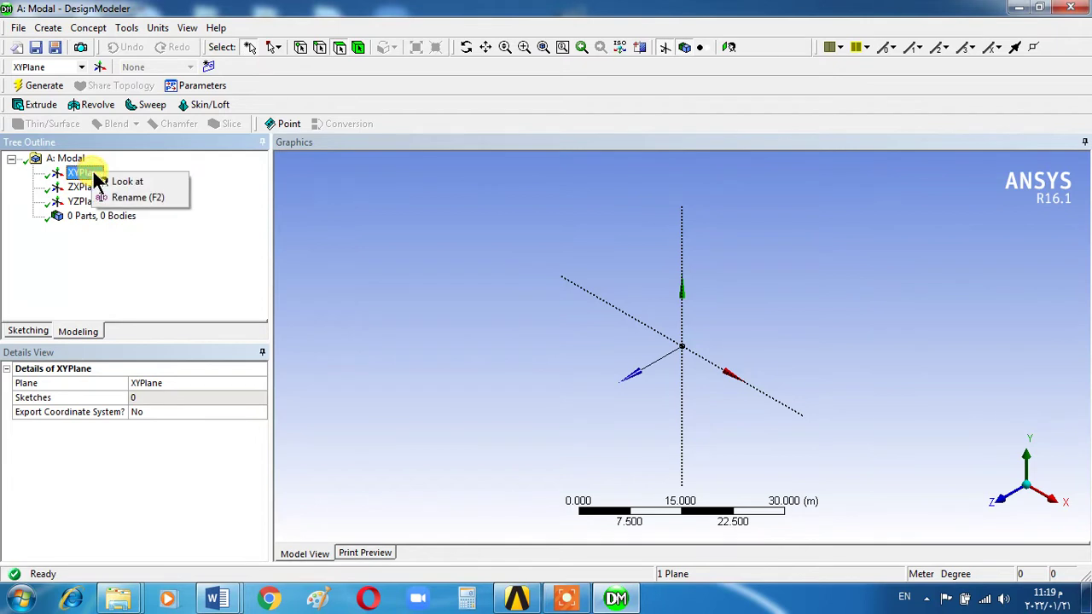
pyautogui.click(124, 180)
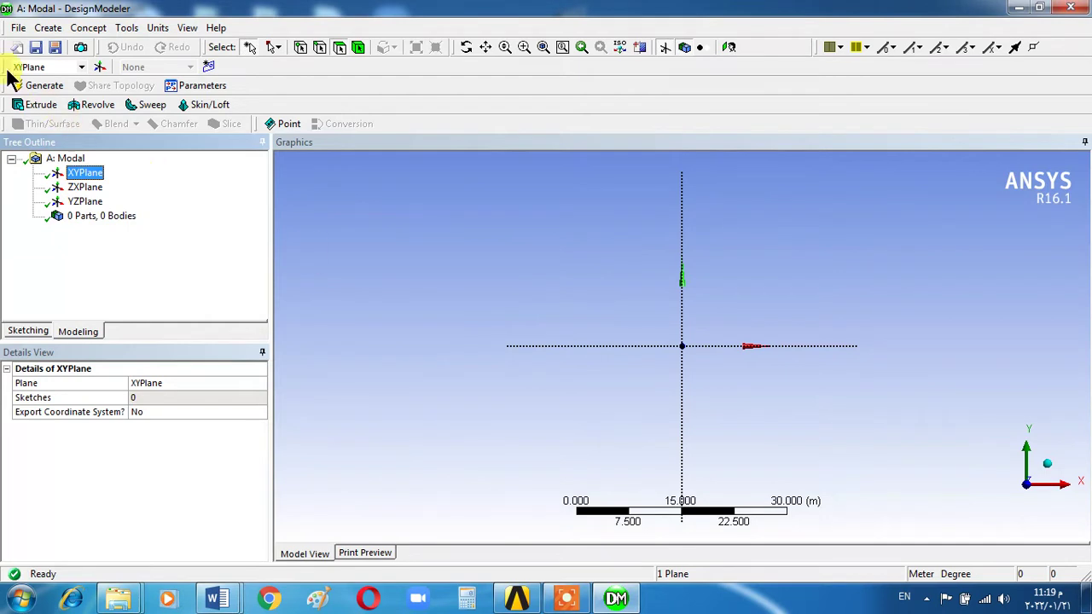
pyautogui.click(156, 28)
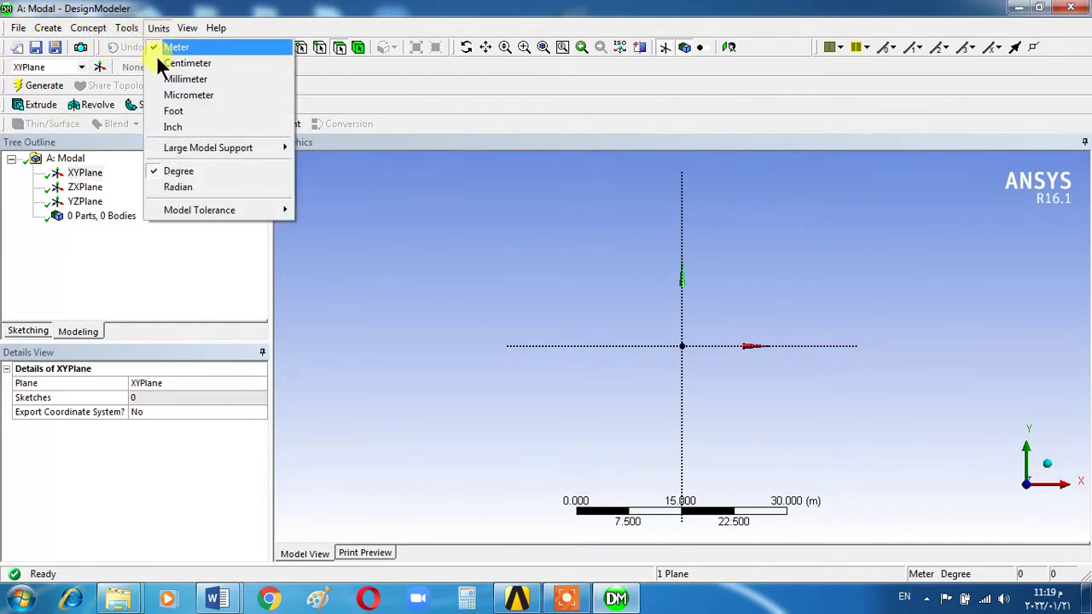
pyautogui.click(164, 79)
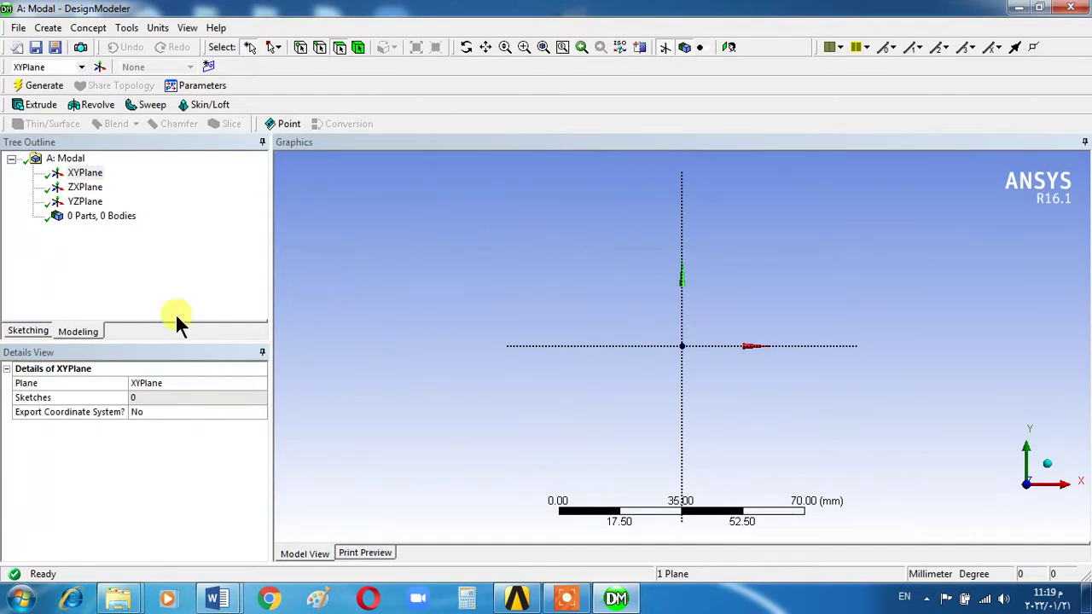
# Sketch a closed right triangle on the XYPlane from the origin, about 32 mm high along Y and about 48 mm long along X
pyautogui.click(28, 332)
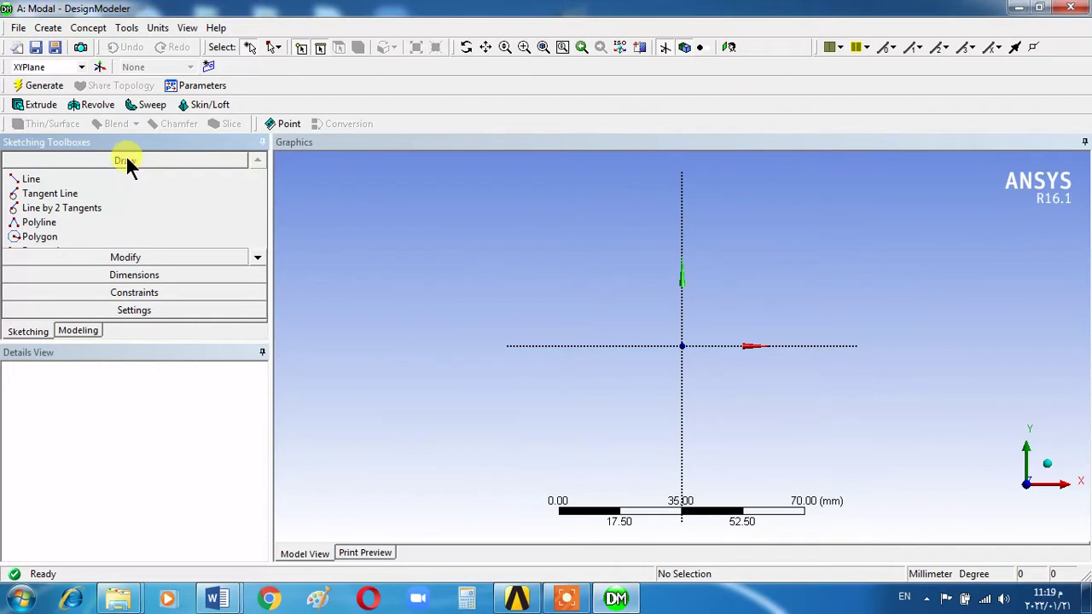
pyautogui.click(33, 181)
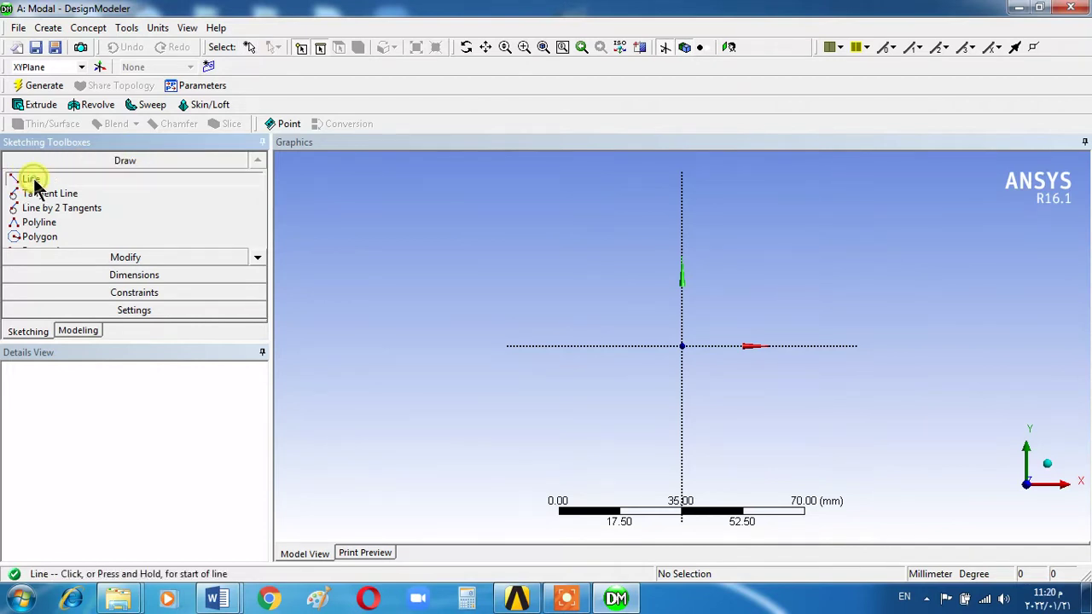
pyautogui.click(682, 344)
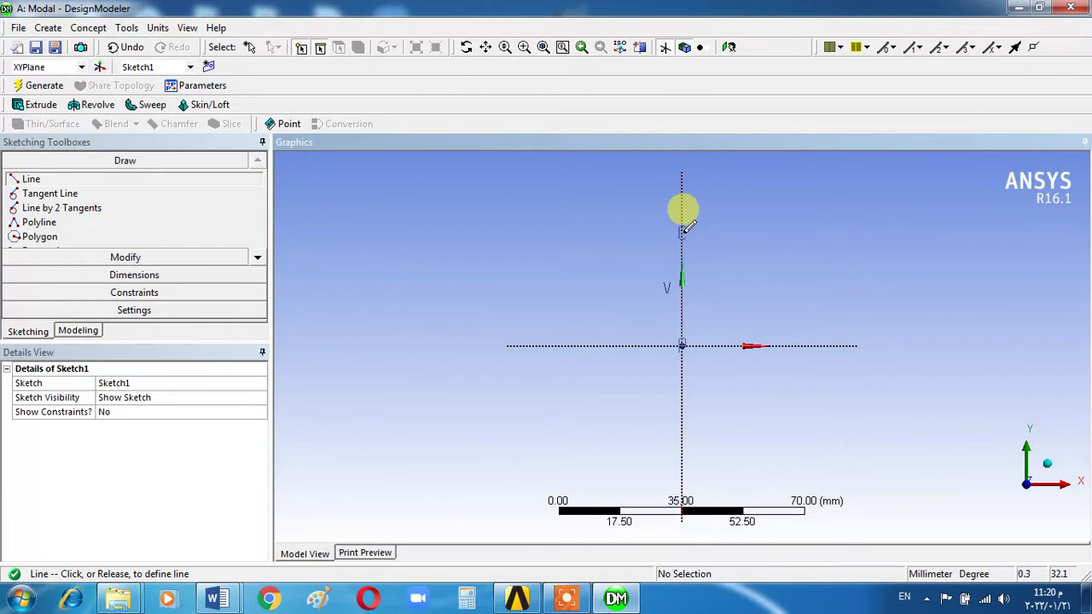
pyautogui.click(682, 230)
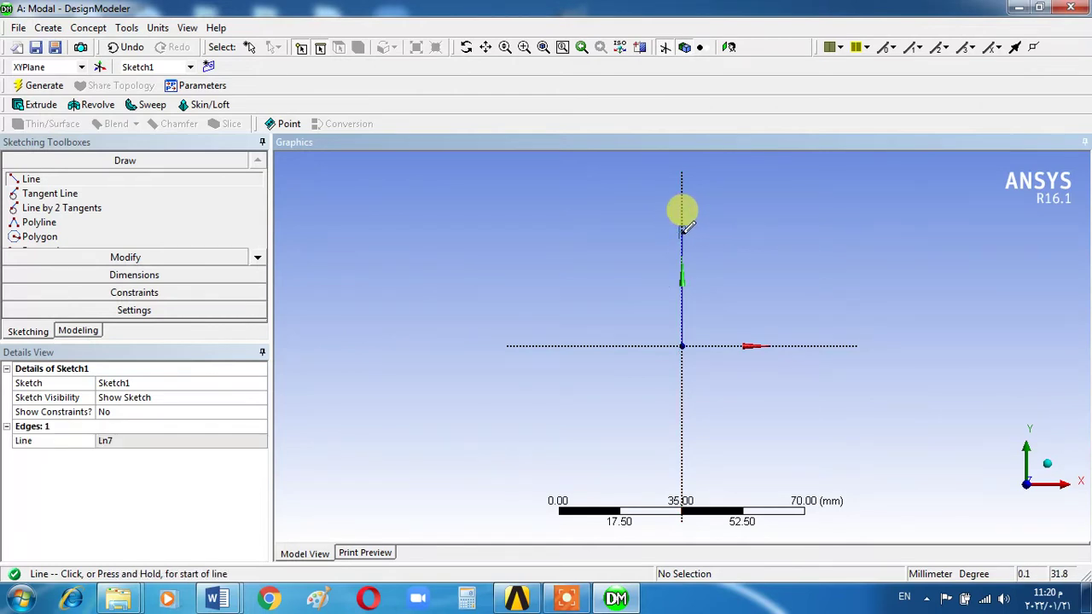
pyautogui.click(682, 230)
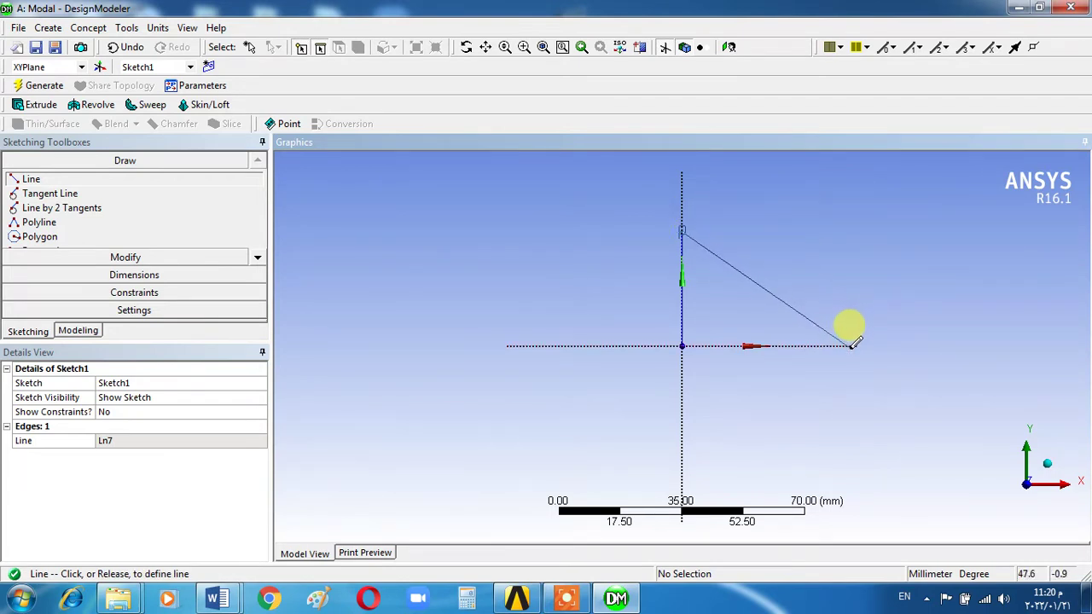
pyautogui.click(853, 344)
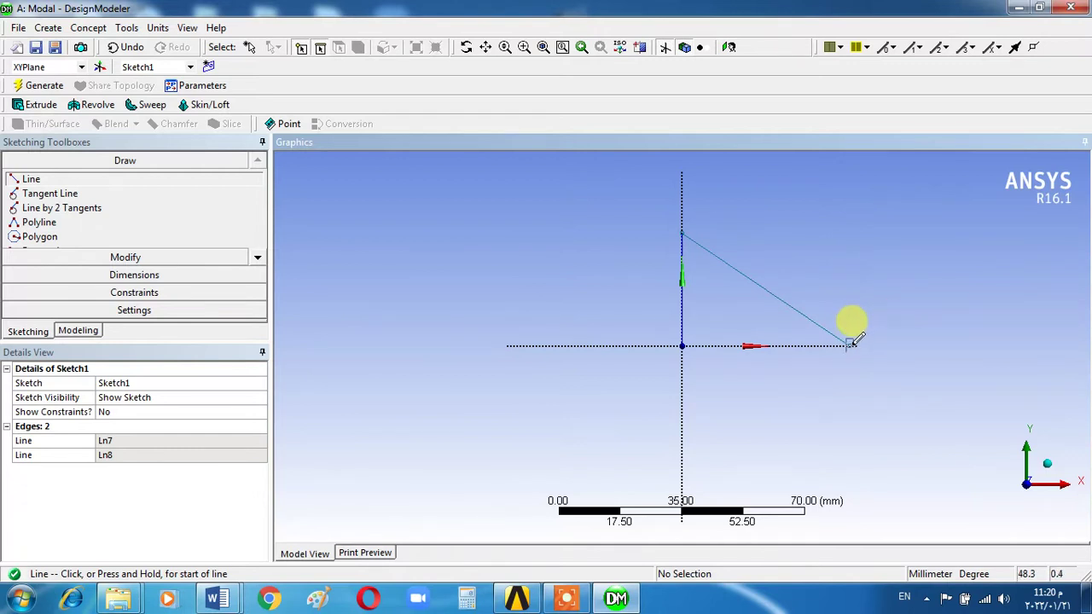
pyautogui.click(850, 343)
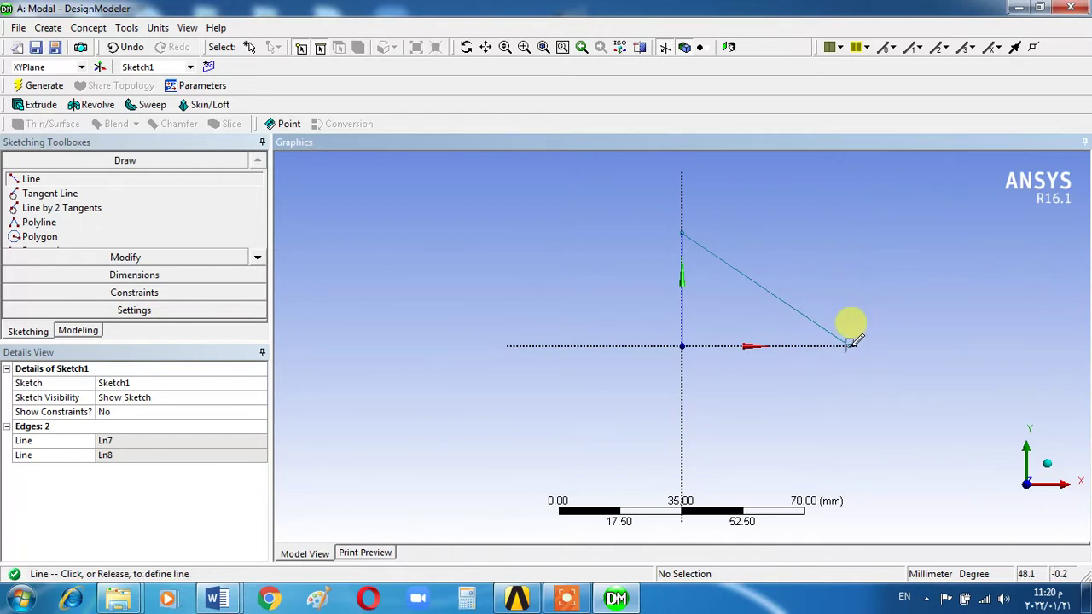
pyautogui.click(682, 344)
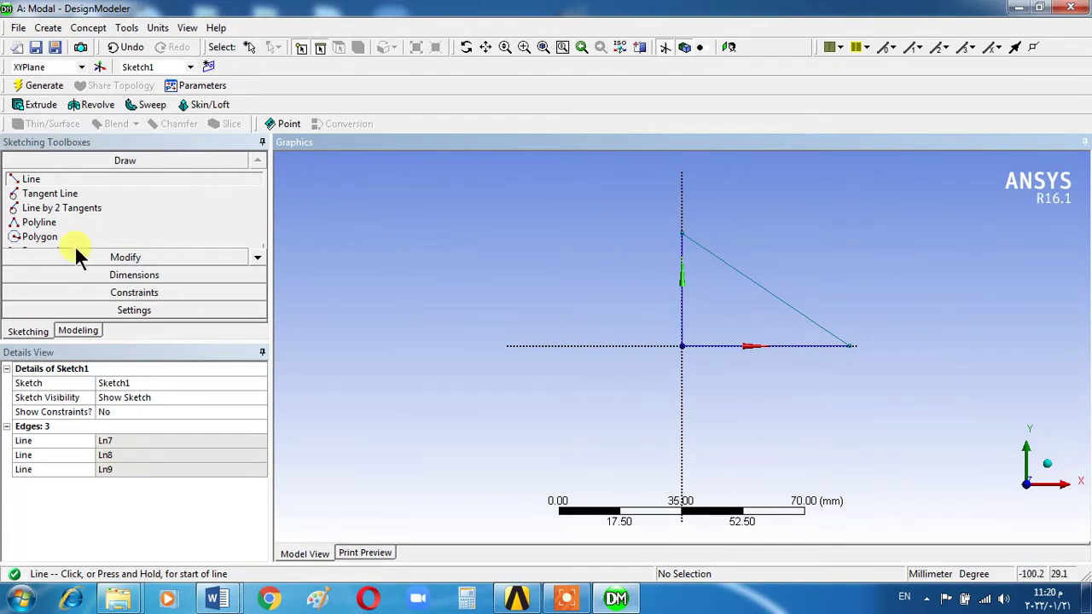
# Add a horizontal dimension to the triangle's base and a vertical dimension to its height
pyautogui.click(134, 272)
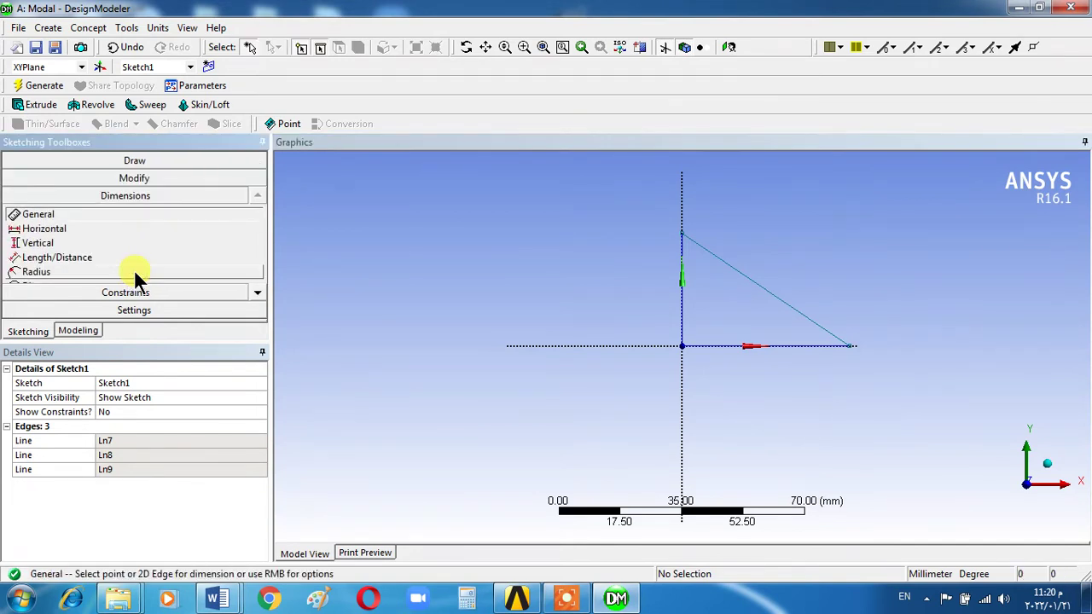
pyautogui.click(47, 227)
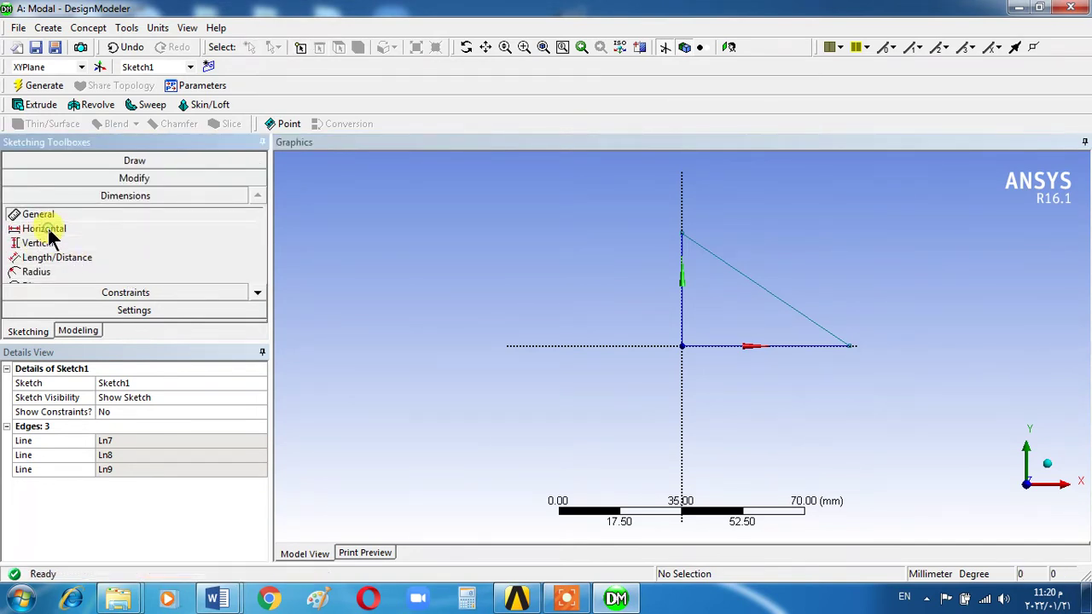
pyautogui.click(850, 346)
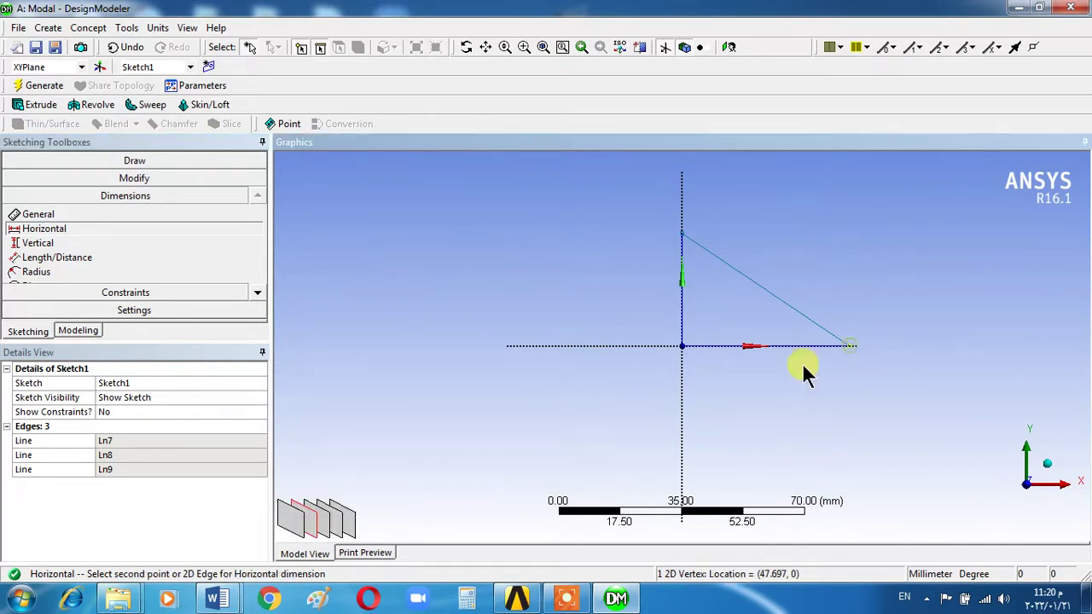
pyautogui.click(683, 347)
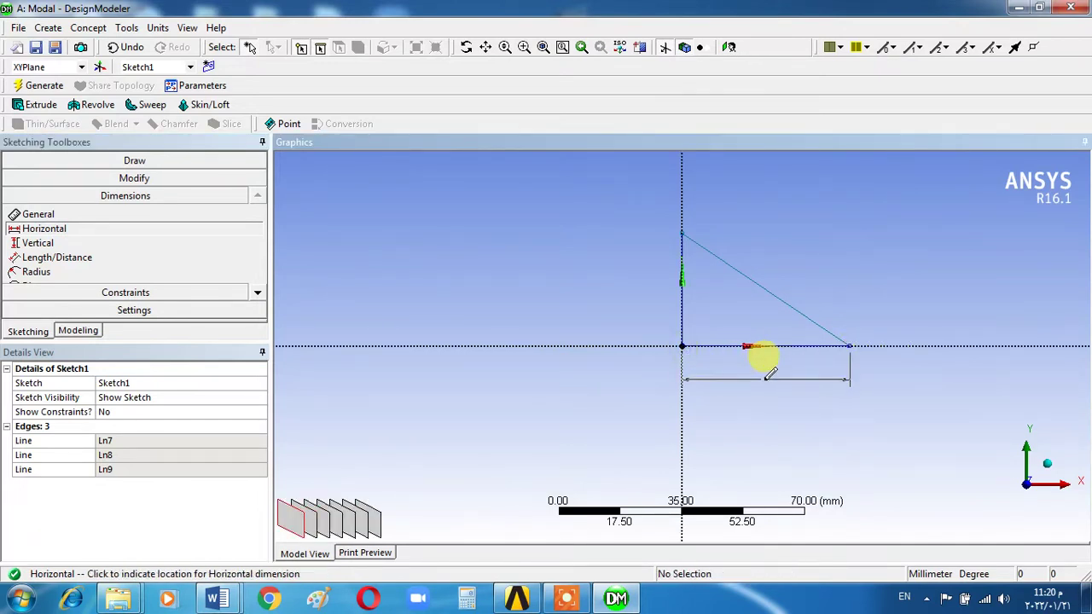
pyautogui.click(768, 376)
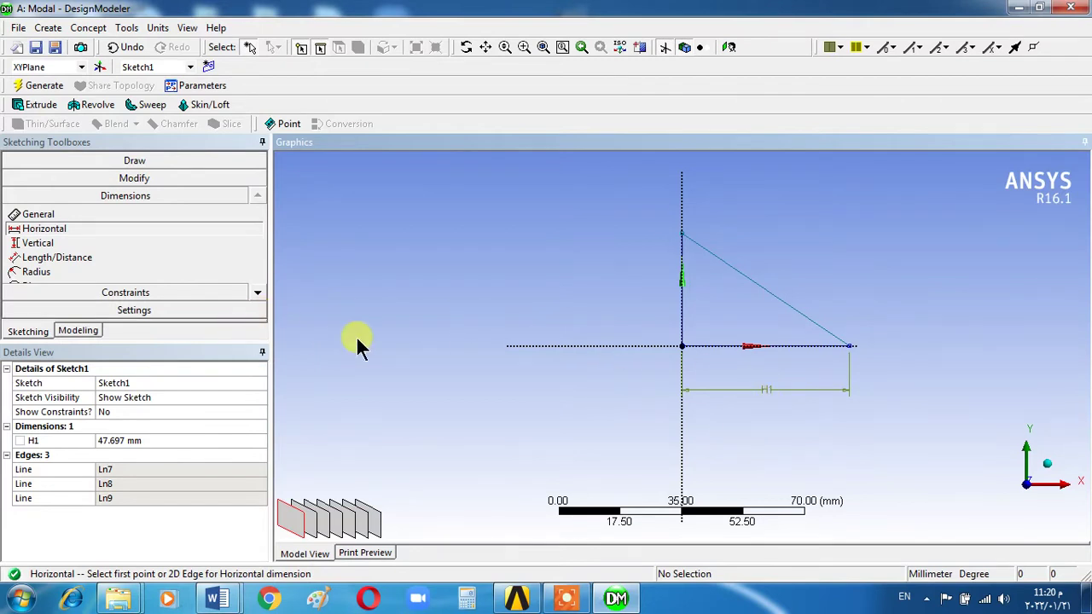
pyautogui.click(43, 243)
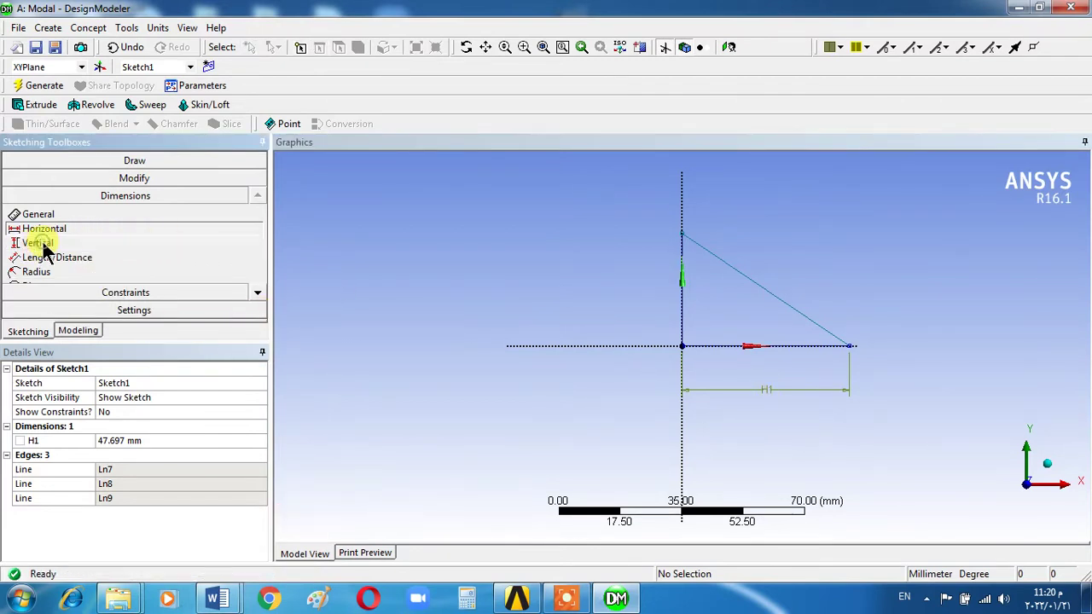
pyautogui.click(683, 234)
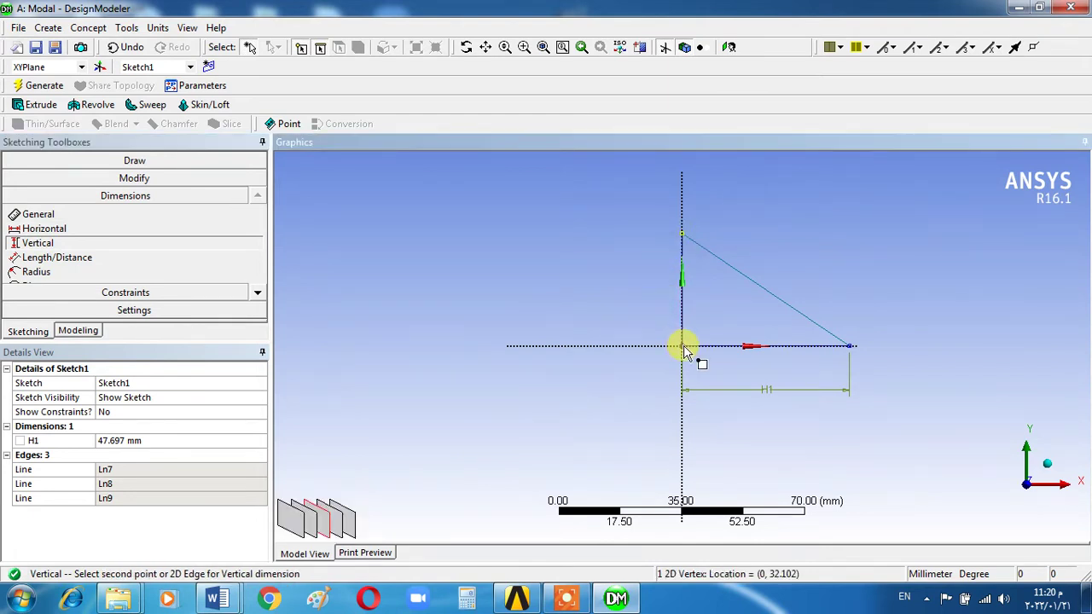
pyautogui.click(682, 345)
pyautogui.click(646, 281)
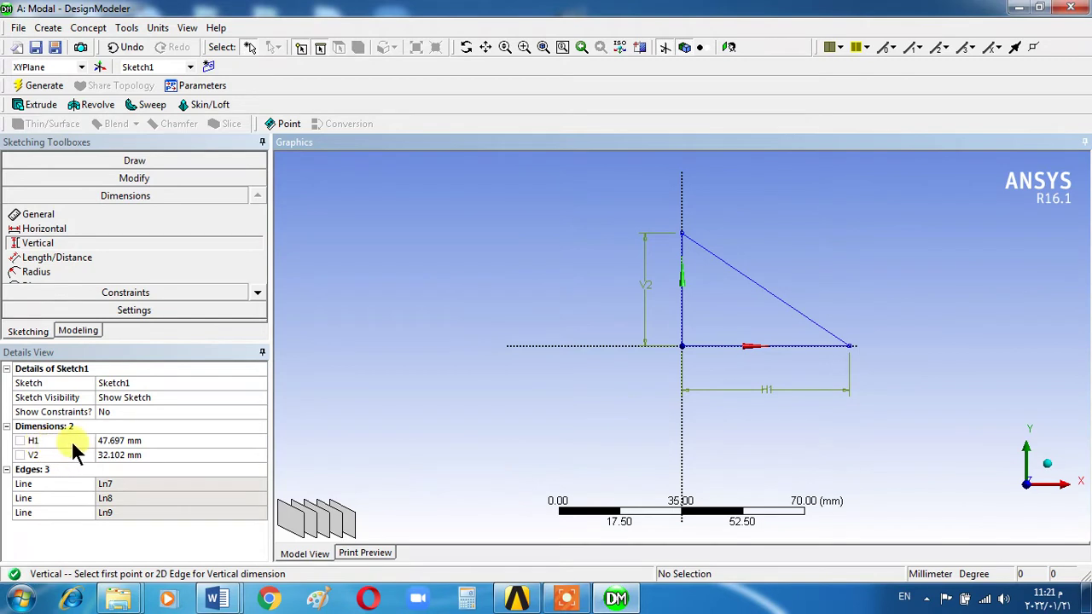
# Set the triangle's horizontal dimension H1 to 40 mm and its vertical dimension V2 to 10 mm
pyautogui.click(111, 439)
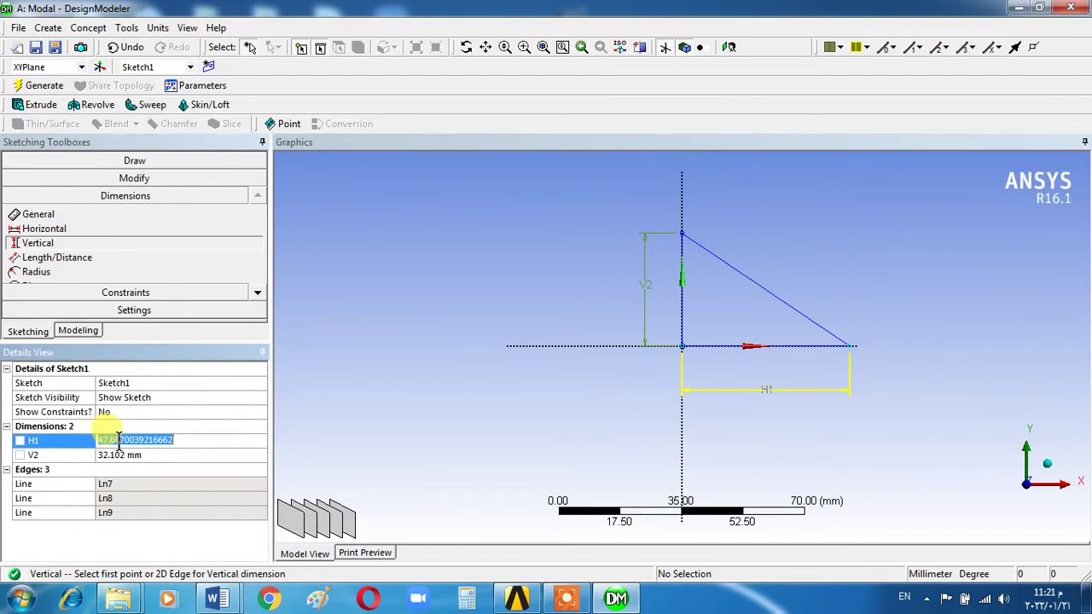
pyautogui.write('40')
pyautogui.press('Return')
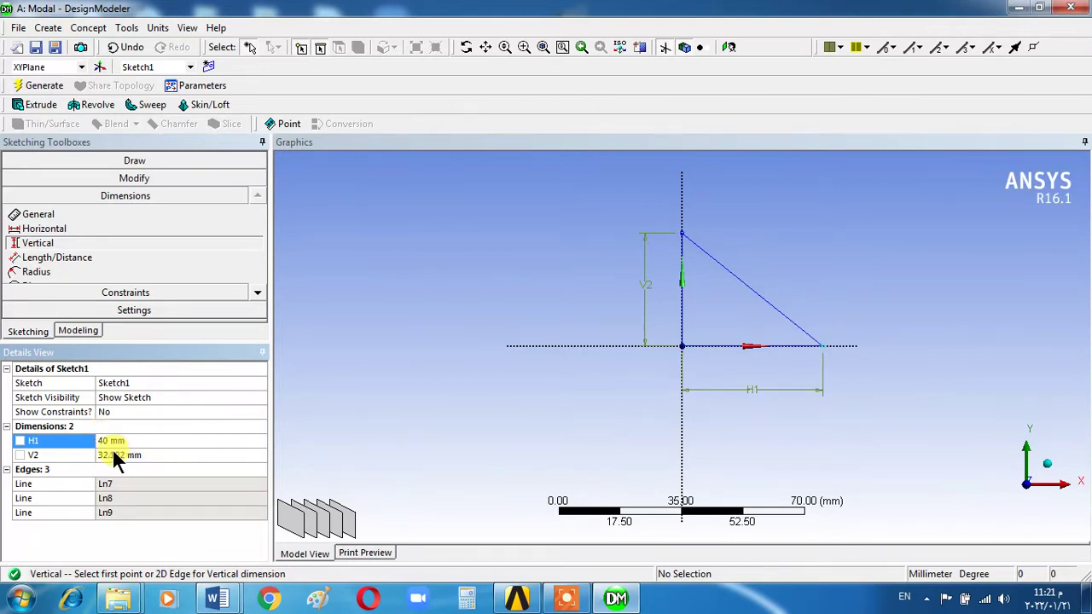
pyautogui.click(114, 454)
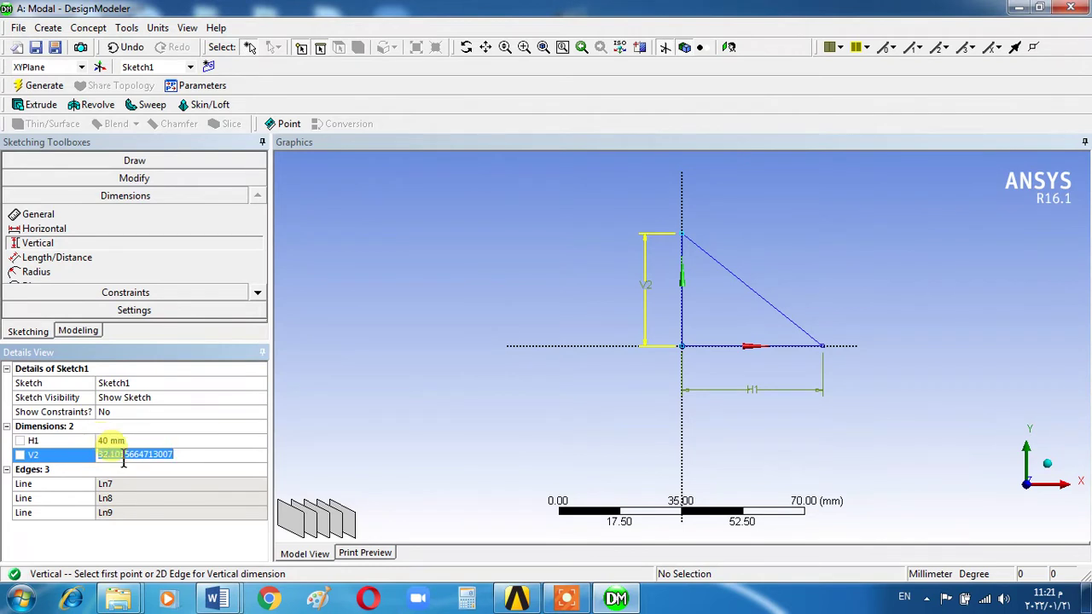
pyautogui.write('1')
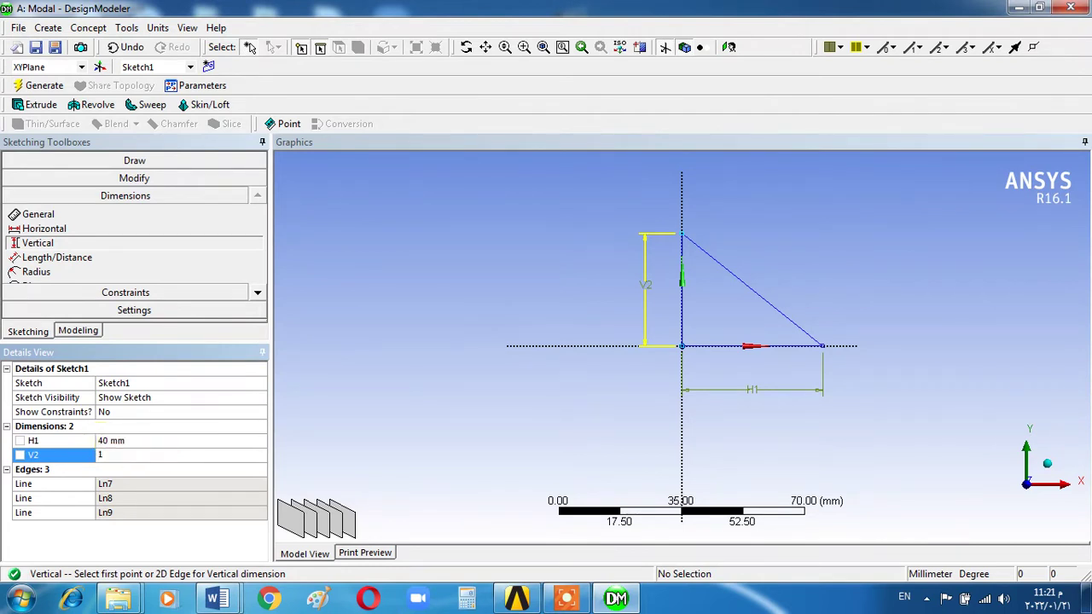
pyautogui.write('0')
pyautogui.press('Return')
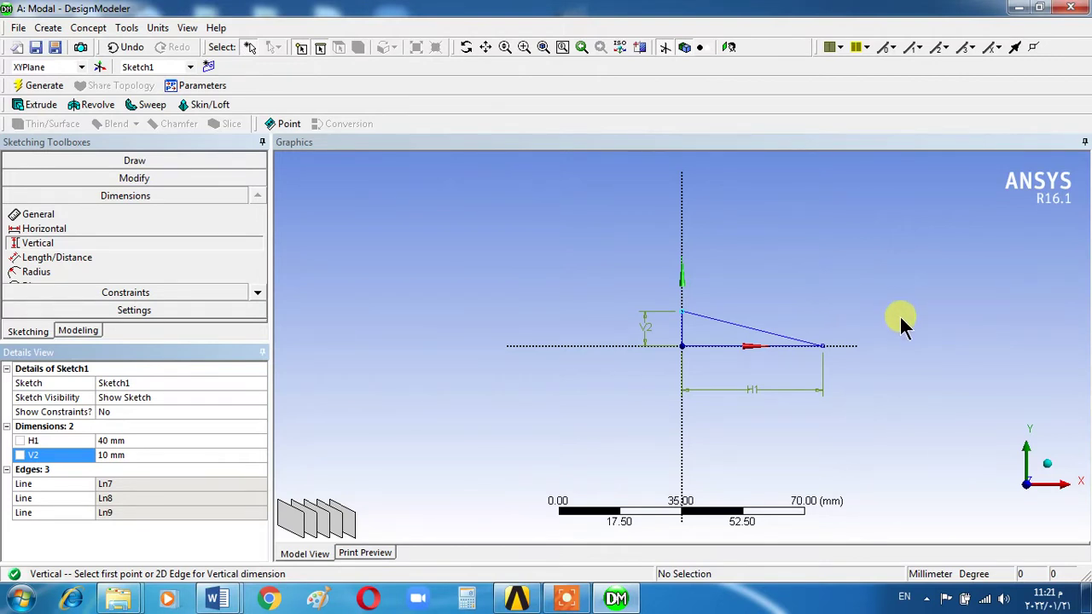
# Extrude the triangle sketch along its normal to a depth of 500 mm and generate the solid prism
pyautogui.click(1049, 469)
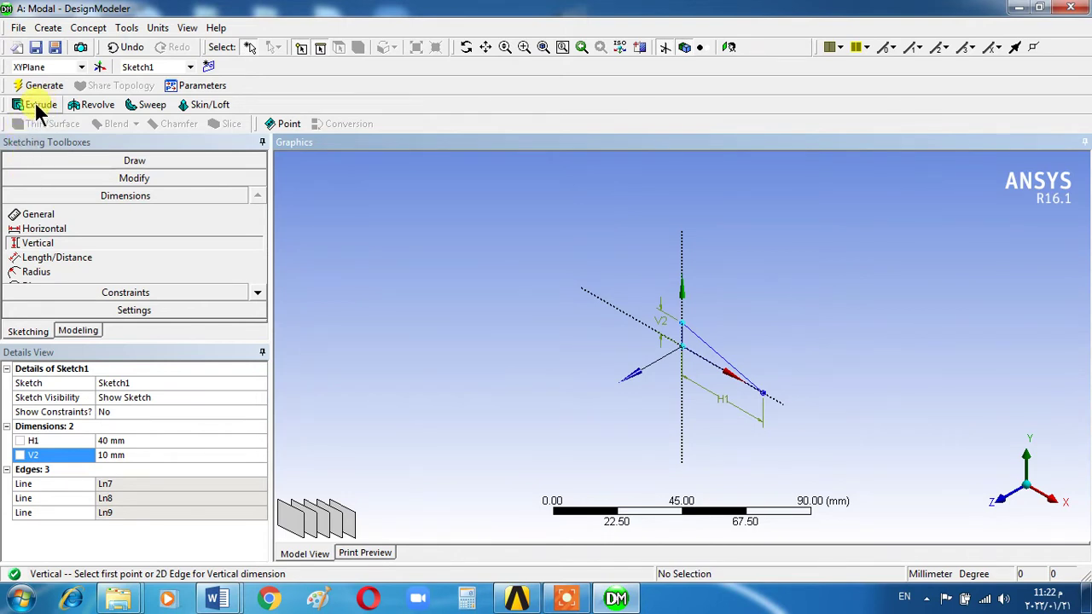
pyautogui.click(34, 102)
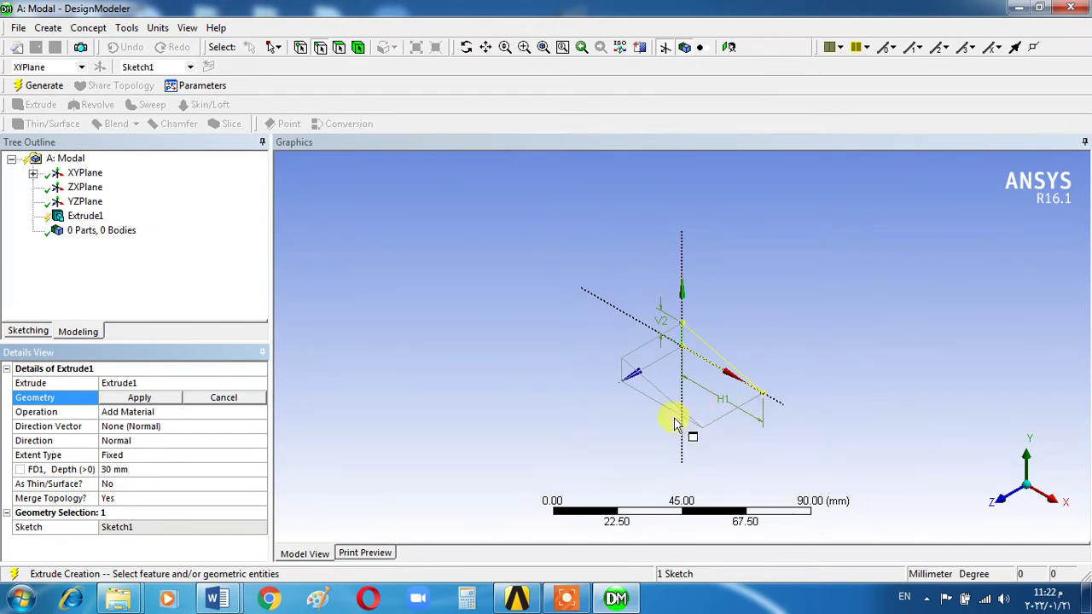
pyautogui.click(122, 469)
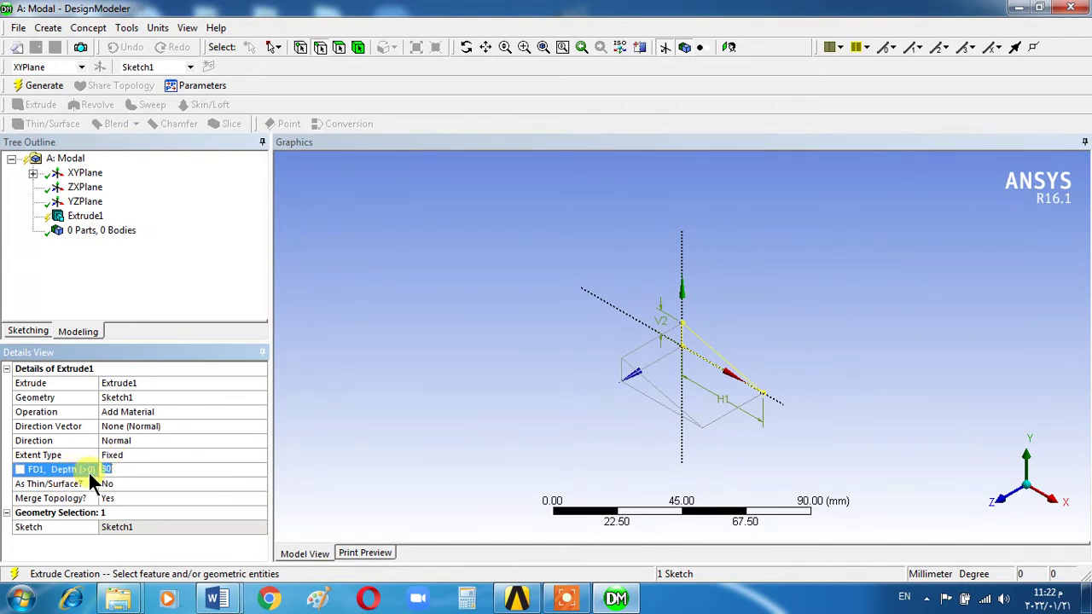
pyautogui.write('500')
pyautogui.press('Return')
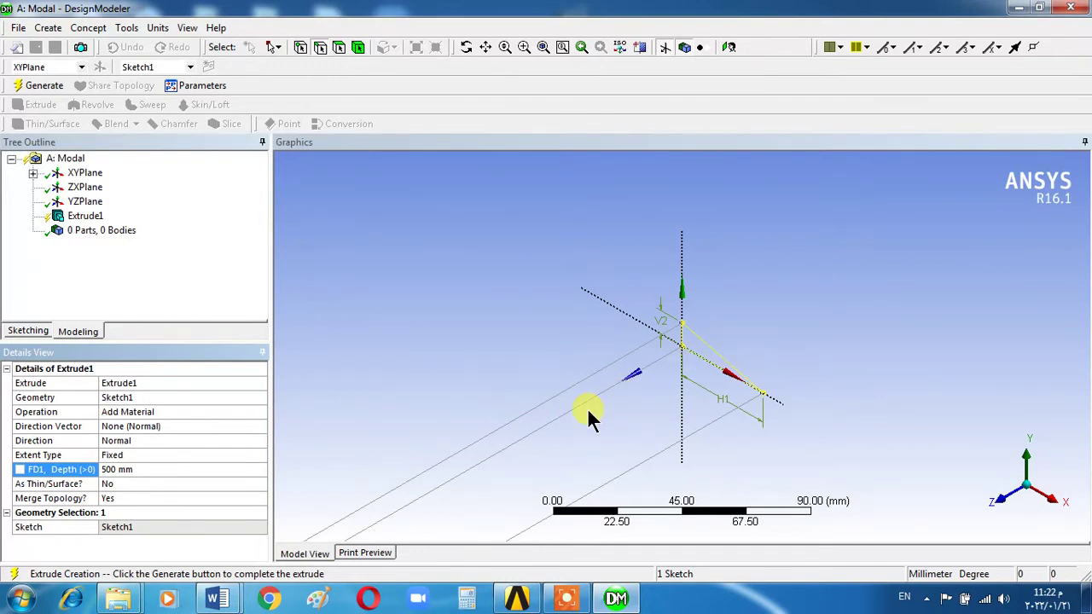
pyautogui.click(41, 87)
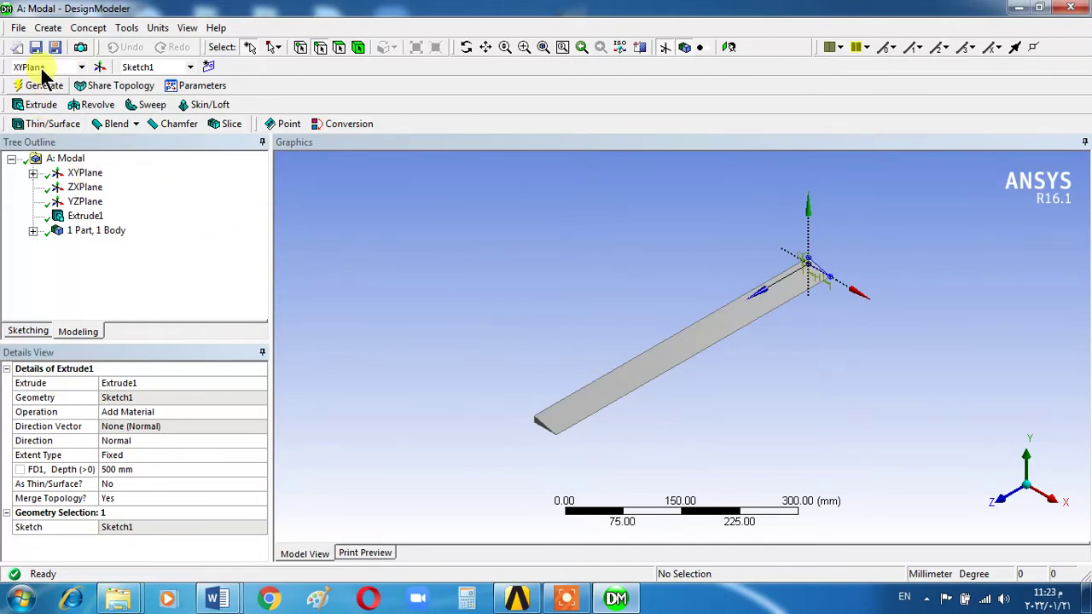
# Close DesignModeler and open the Modal system's Model cell in Mechanical
pyautogui.click(18, 29)
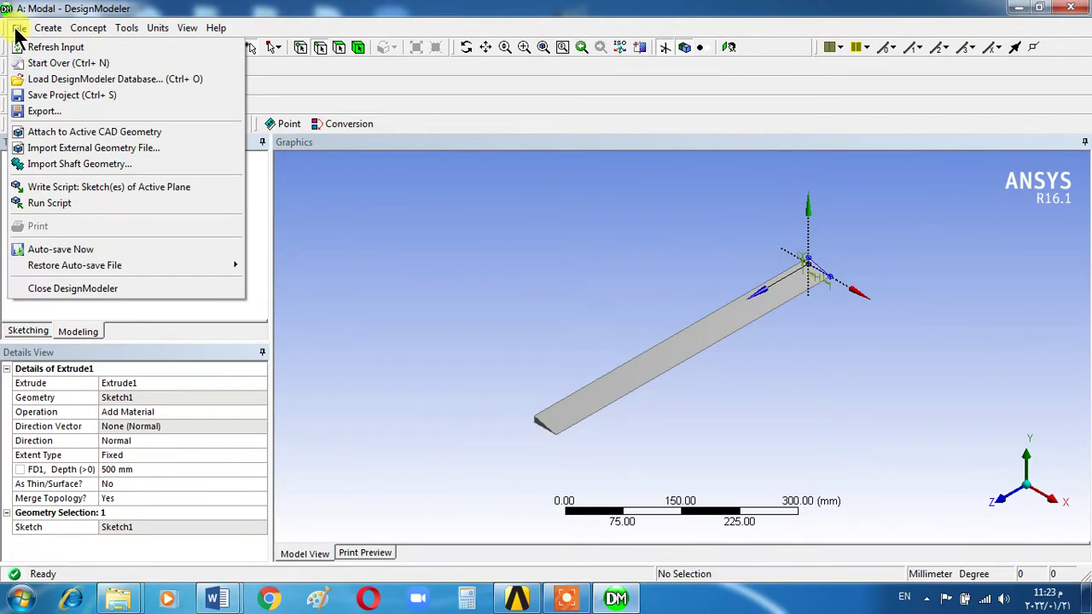
pyautogui.click(44, 287)
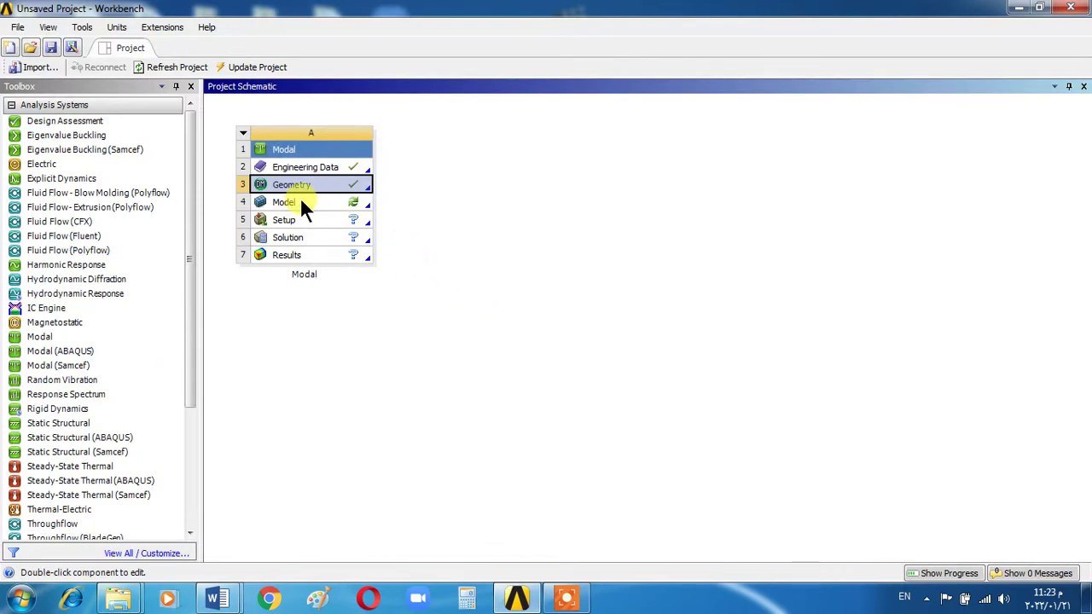
pyautogui.click(301, 202)
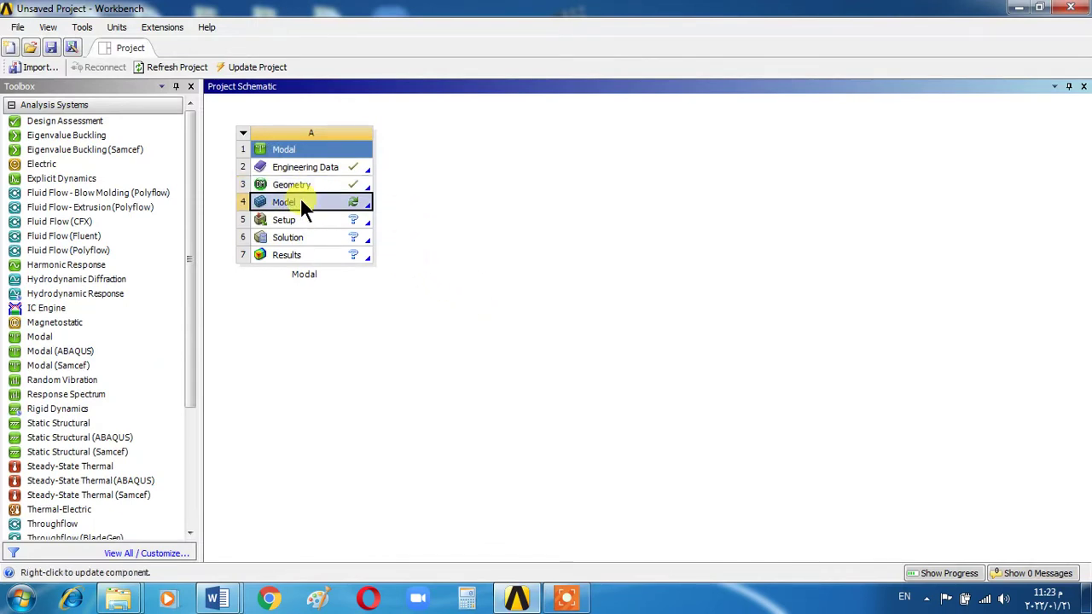
pyautogui.doubleClick(301, 202)
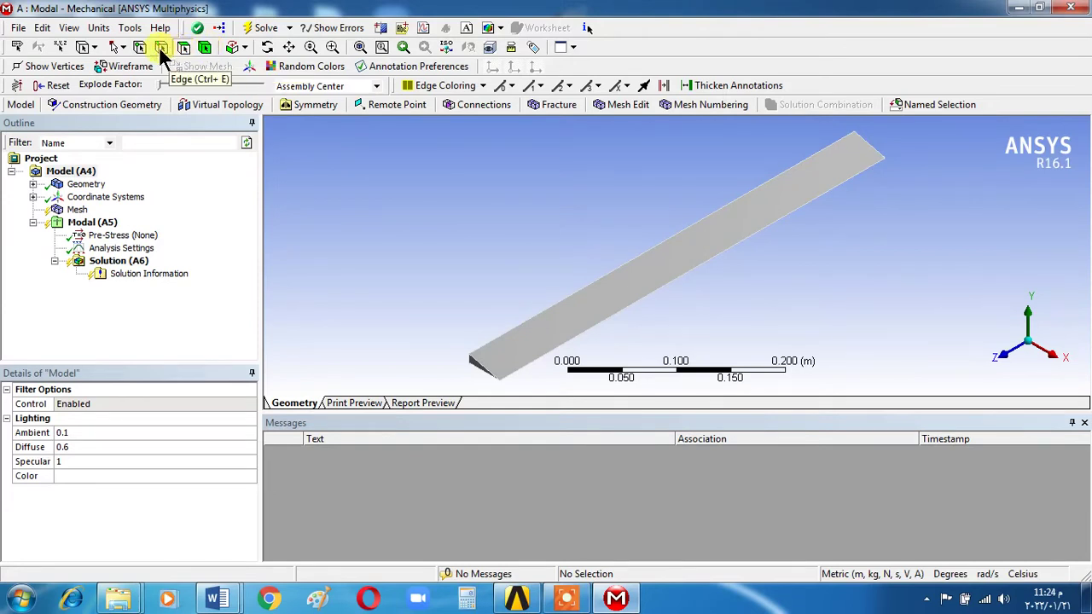
# Select the whole prism body and insert a mesh sizing control for it
pyautogui.click(202, 48)
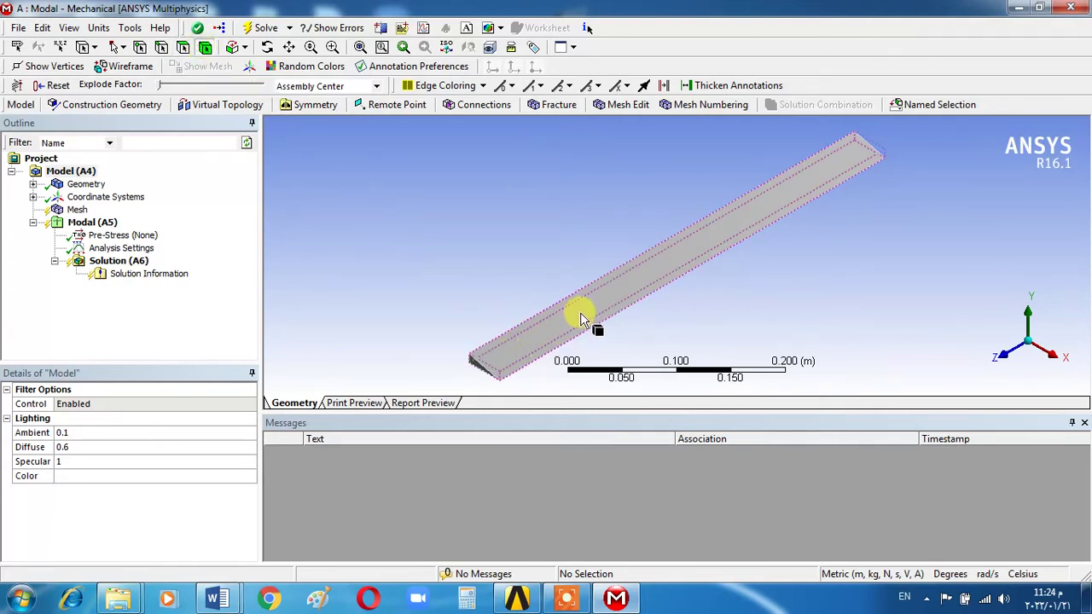
pyautogui.click(645, 276)
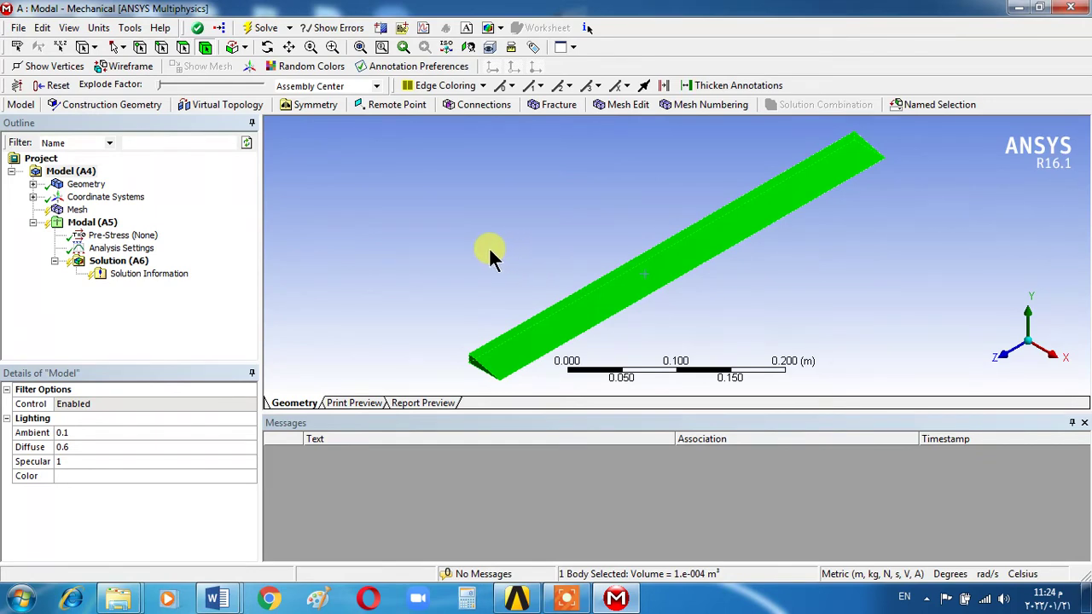
pyautogui.click(77, 211)
pyautogui.rightClick(77, 212)
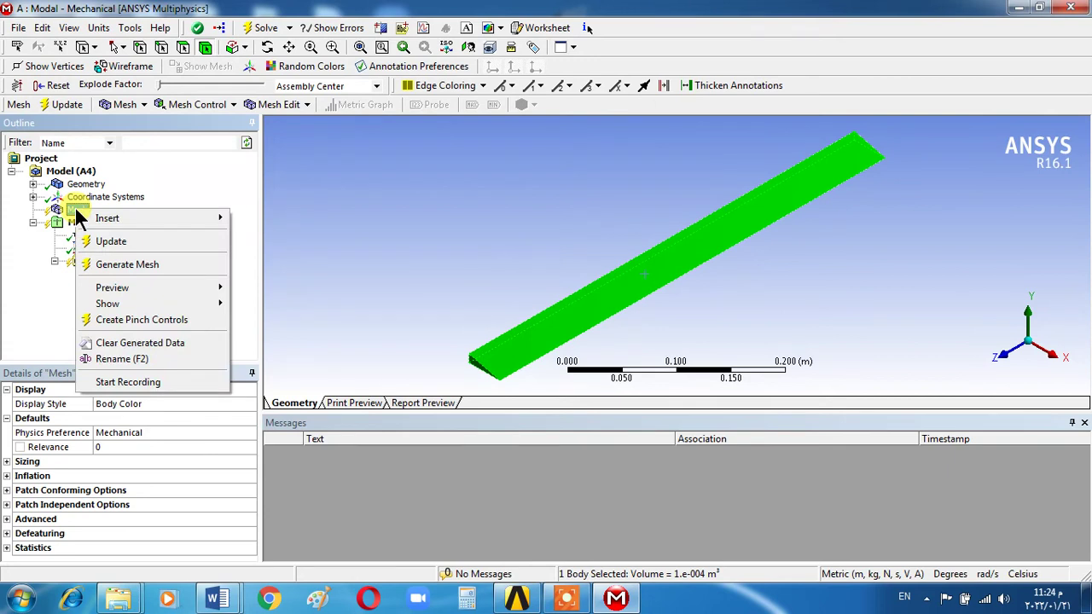
pyautogui.moveTo(103, 218)
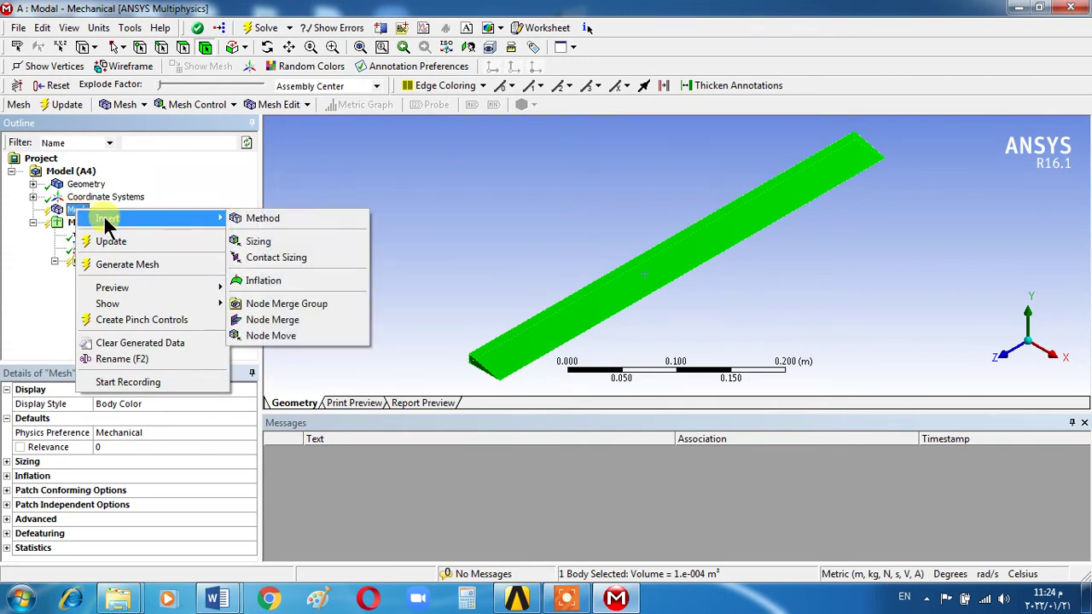
pyautogui.click(269, 240)
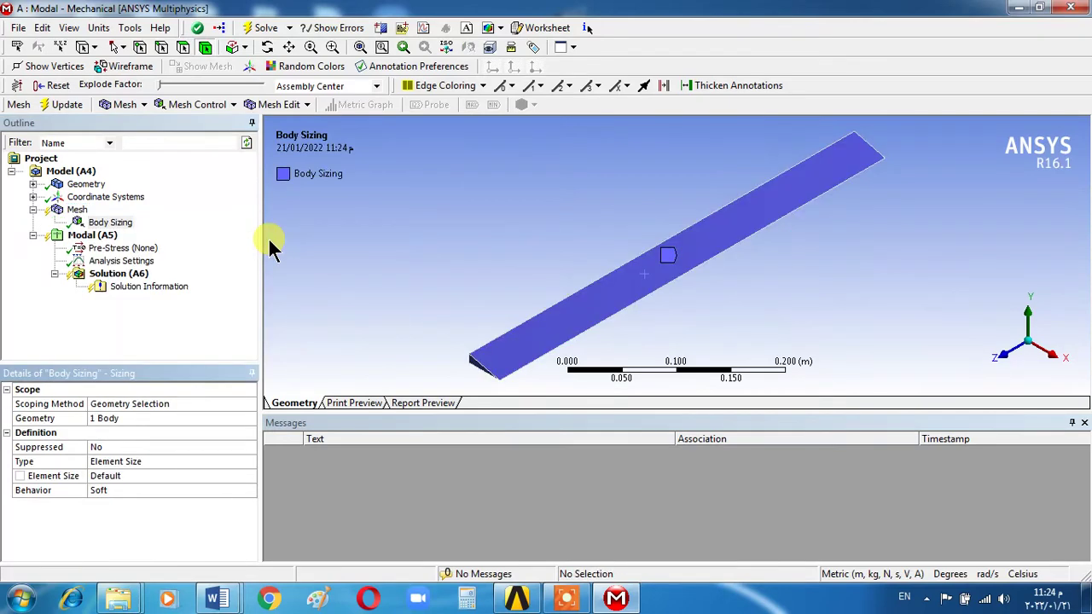
# Set the body sizing's element size to 0.005 m and generate the mesh
pyautogui.click(114, 461)
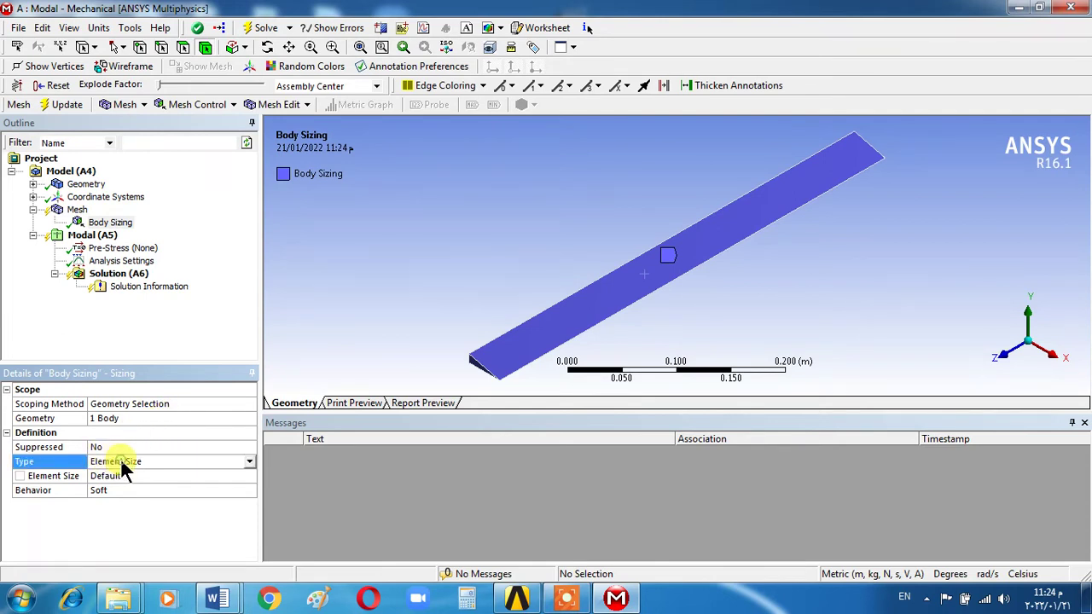
pyautogui.click(120, 474)
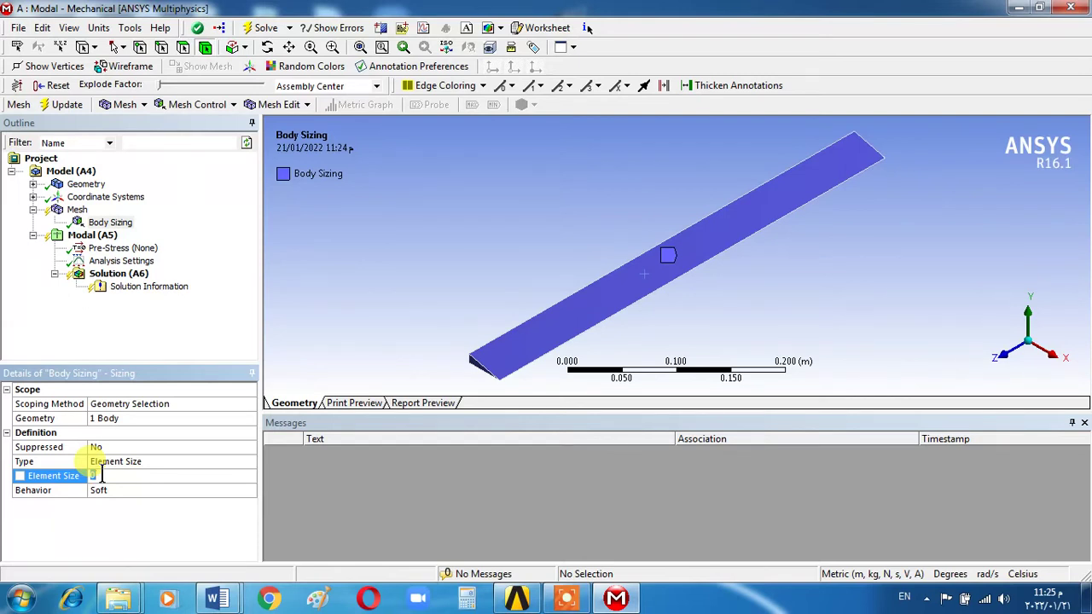
pyautogui.write('0.00')
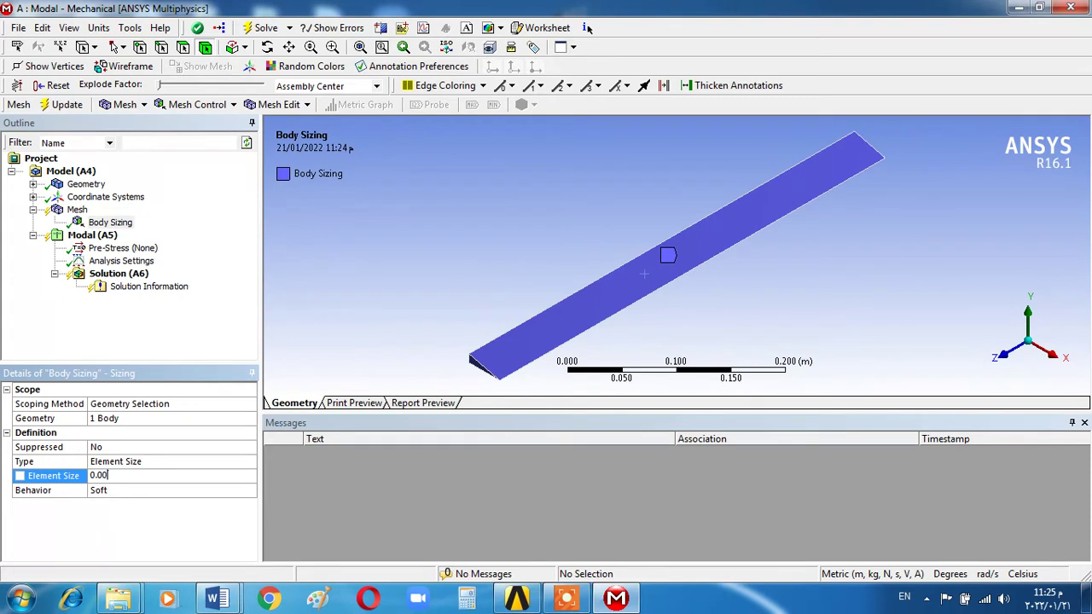
pyautogui.write('5')
pyautogui.click(103, 478)
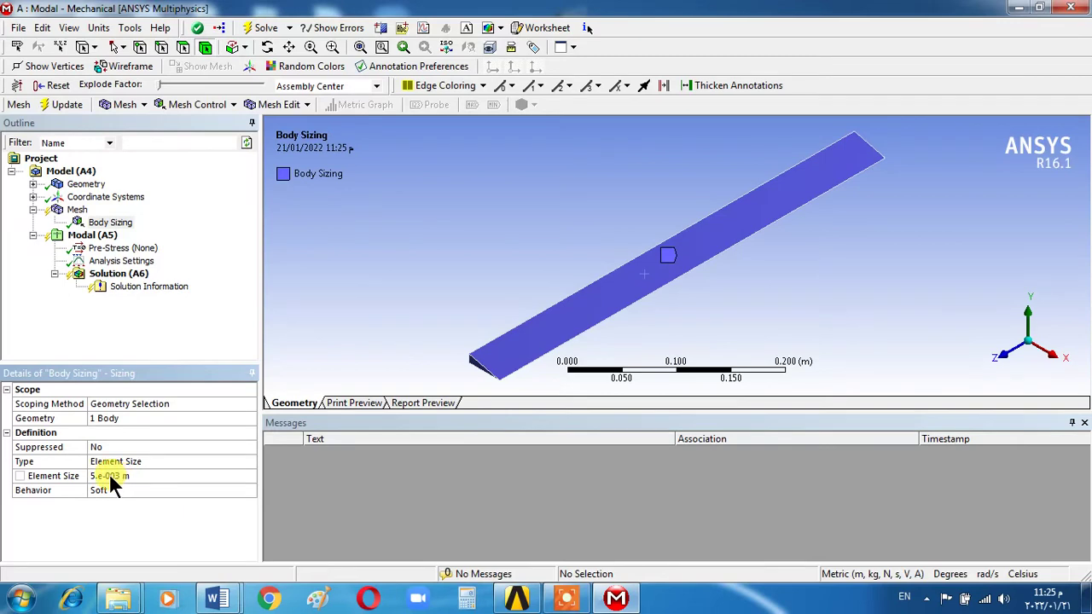
pyautogui.click(77, 211)
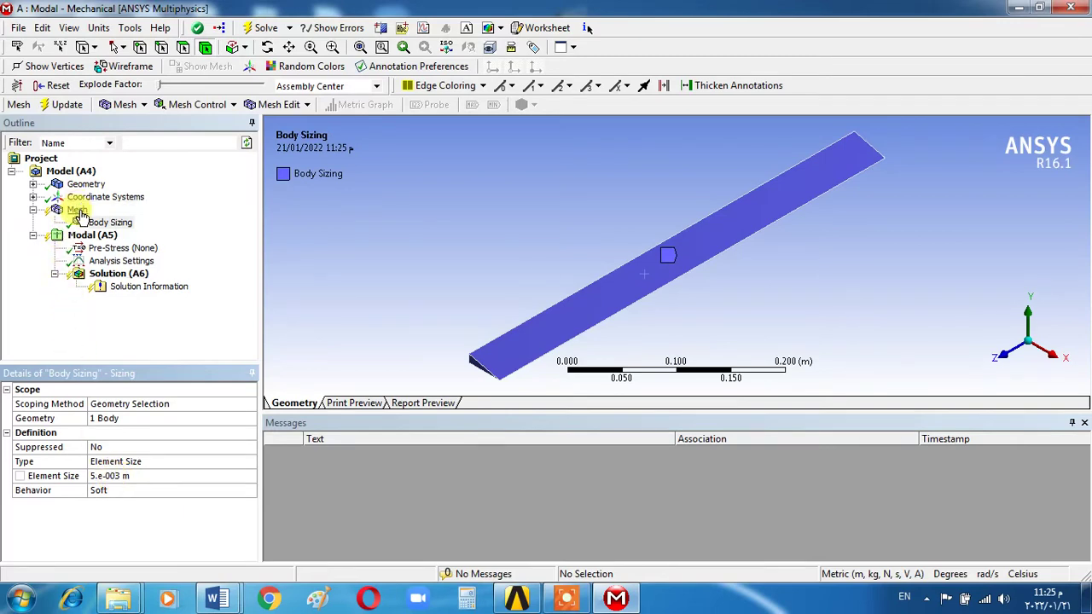
pyautogui.rightClick(77, 211)
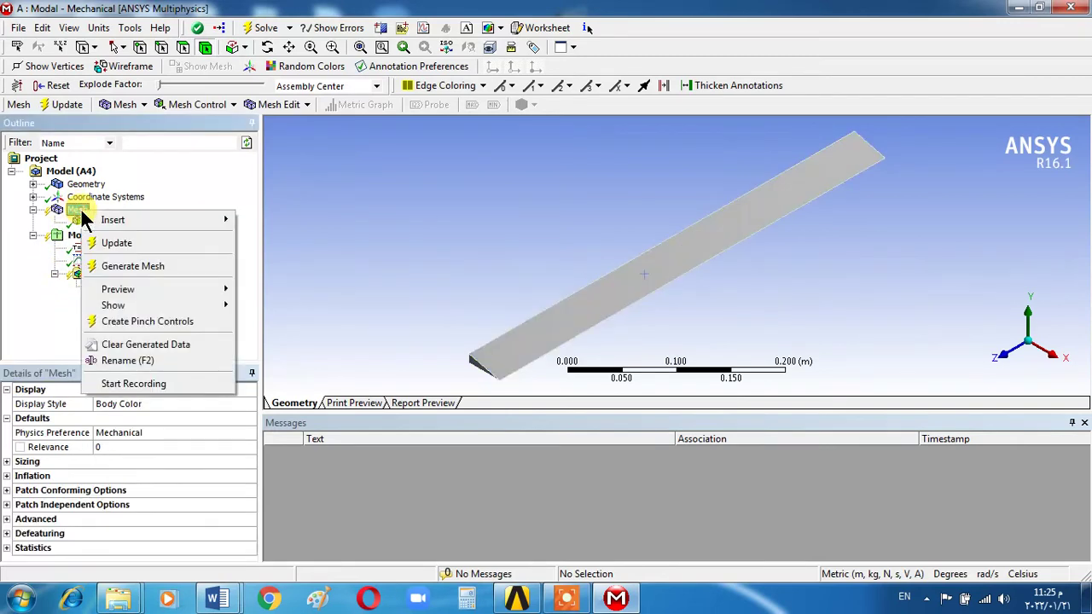
pyautogui.click(133, 266)
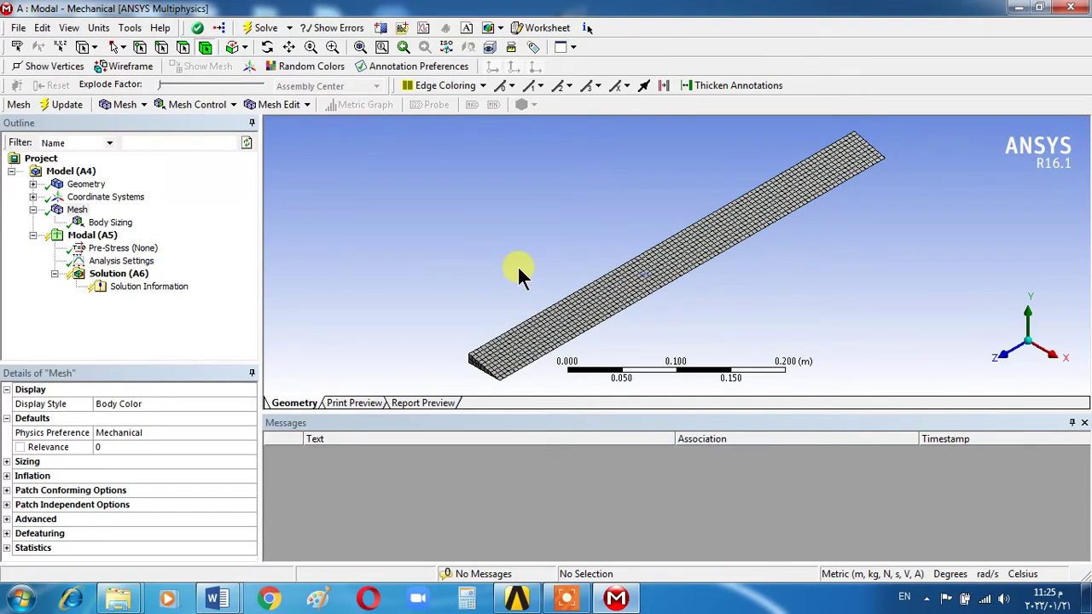
# Close Mechanical to return to the project schematic and open the Modal system's Setup cell
pyautogui.click(19, 28)
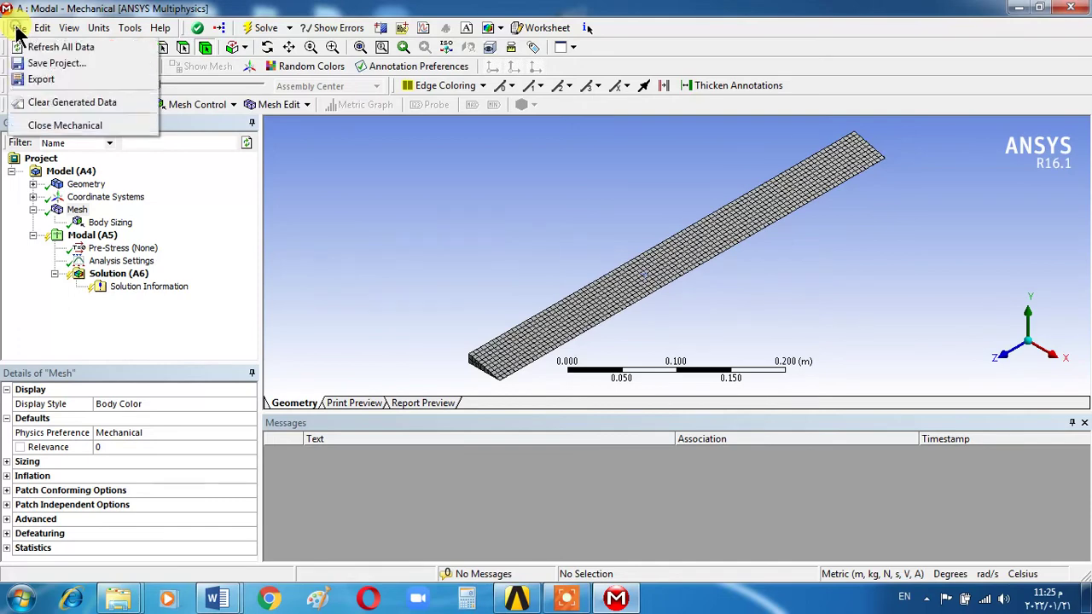
pyautogui.click(51, 124)
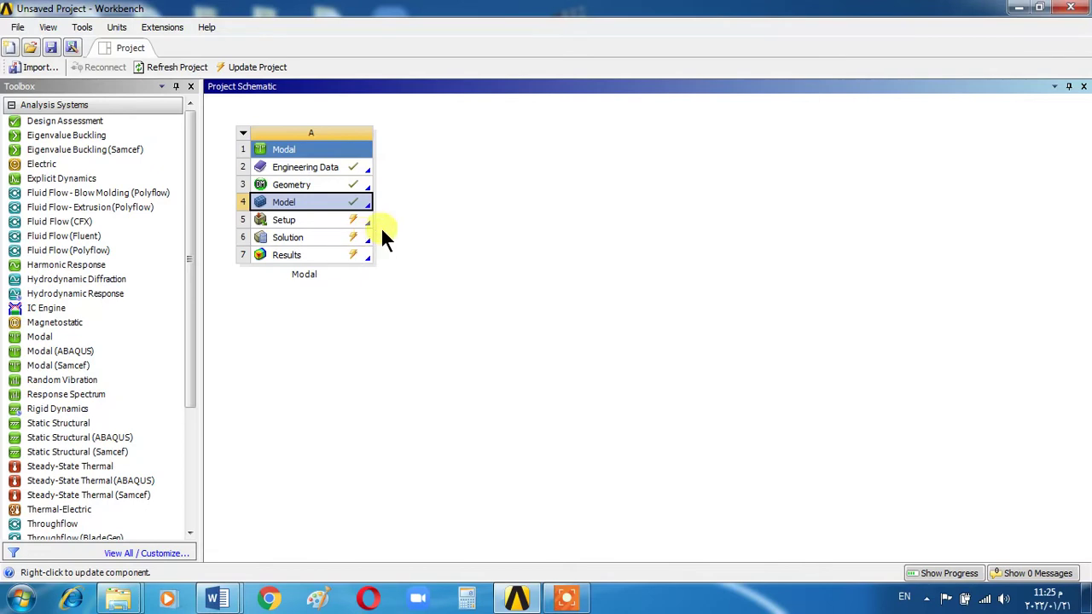
pyautogui.doubleClick(294, 221)
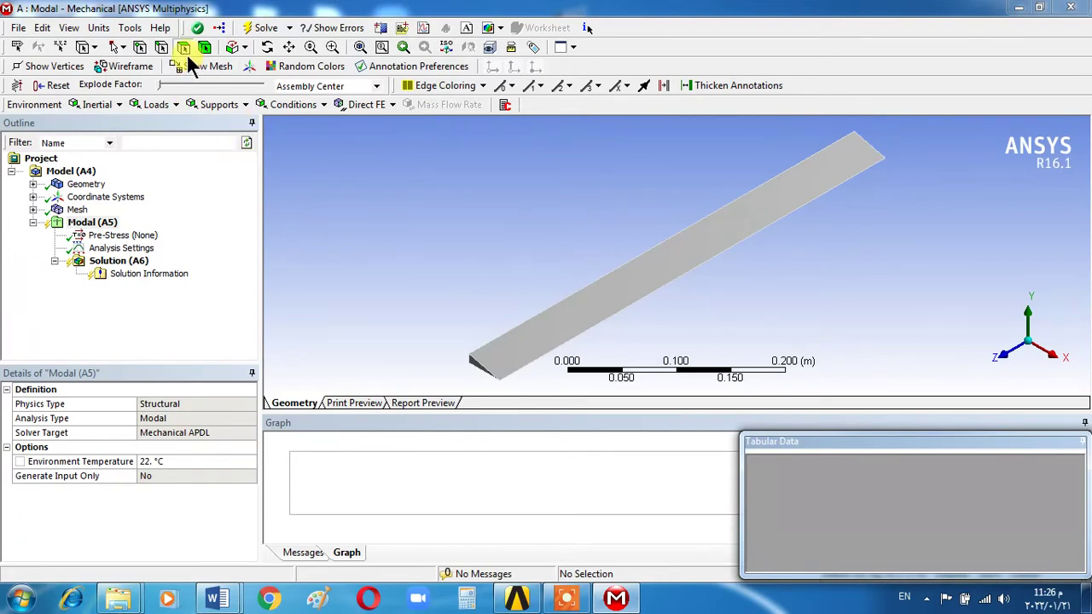
# Apply a fixed support to the prism's triangular end face at the sketch-plane end, ending in an isometric view
pyautogui.click(267, 47)
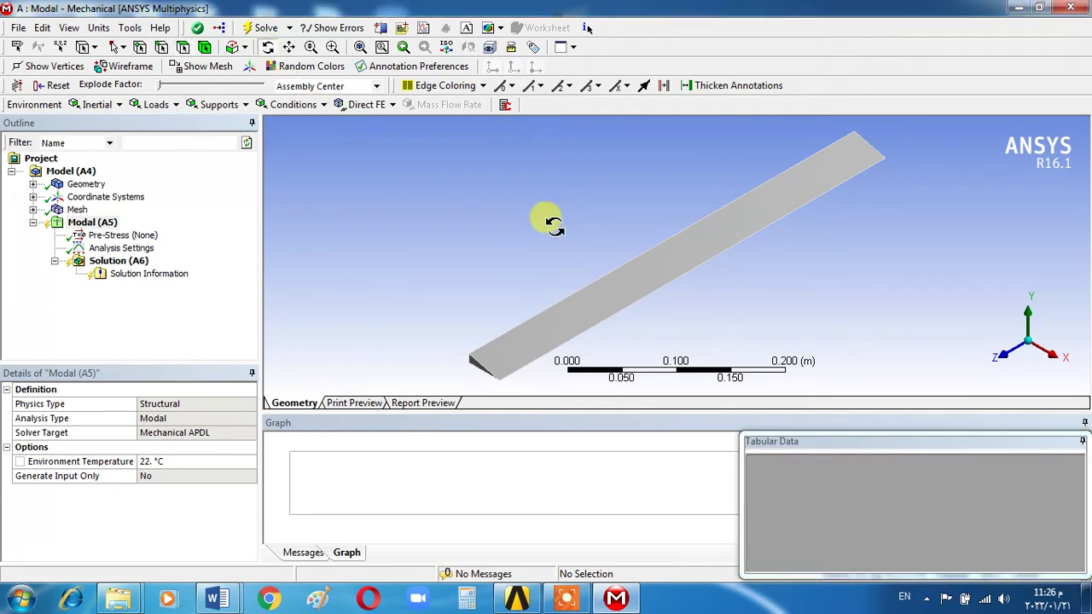
pyautogui.moveTo(657, 243); pyautogui.dragTo(522, 245)
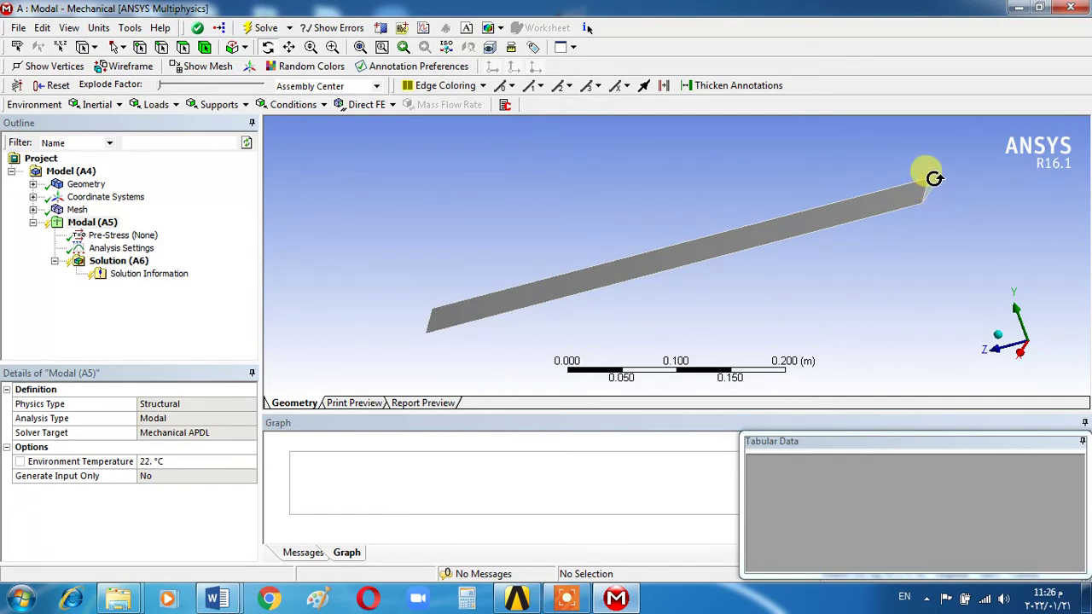
pyautogui.click(183, 48)
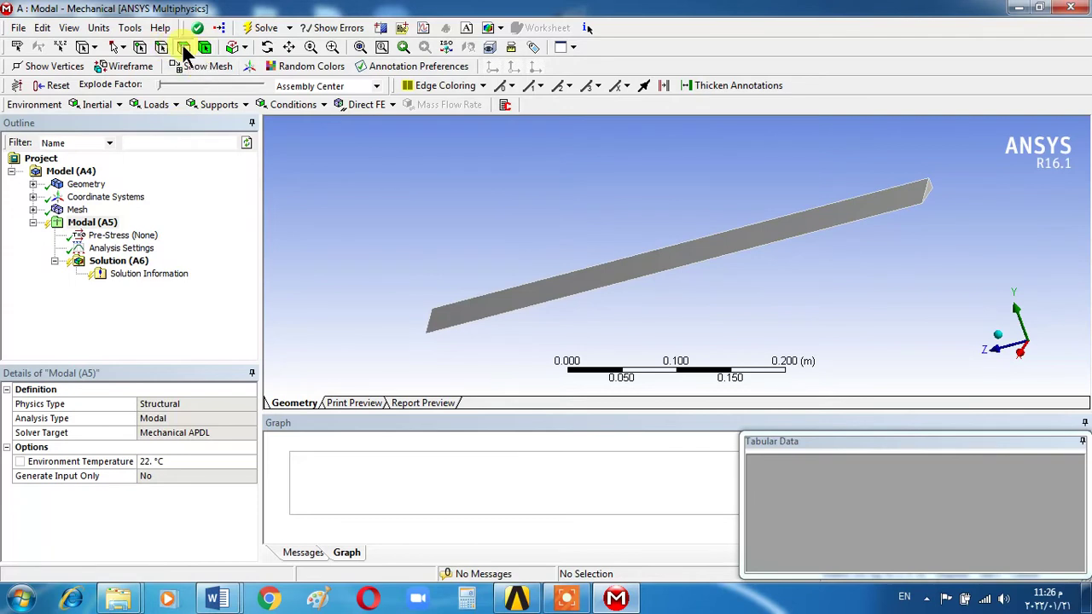
pyautogui.click(930, 208)
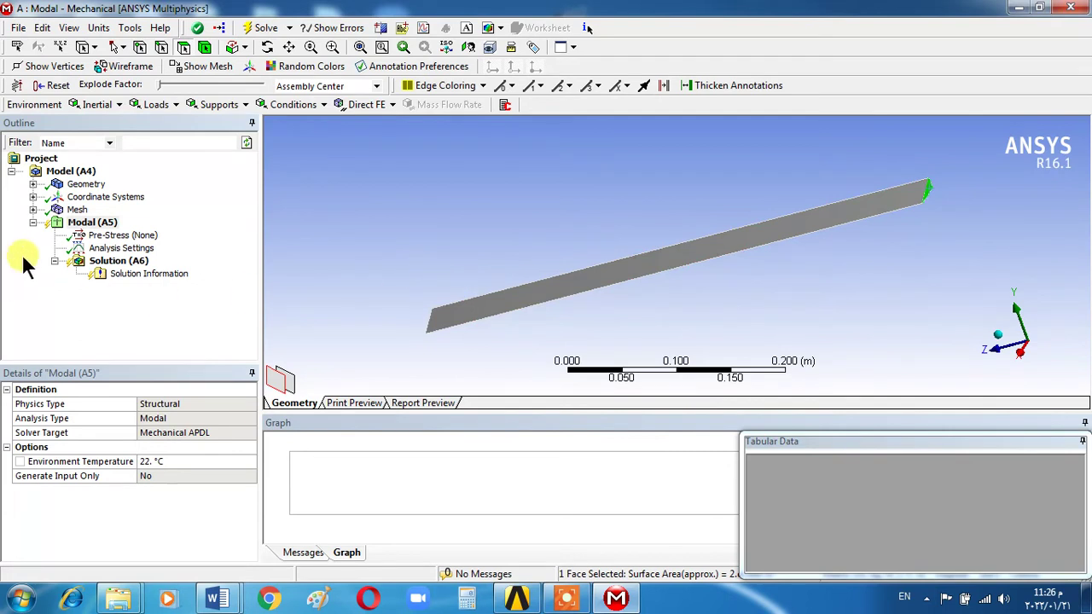
pyautogui.click(81, 223)
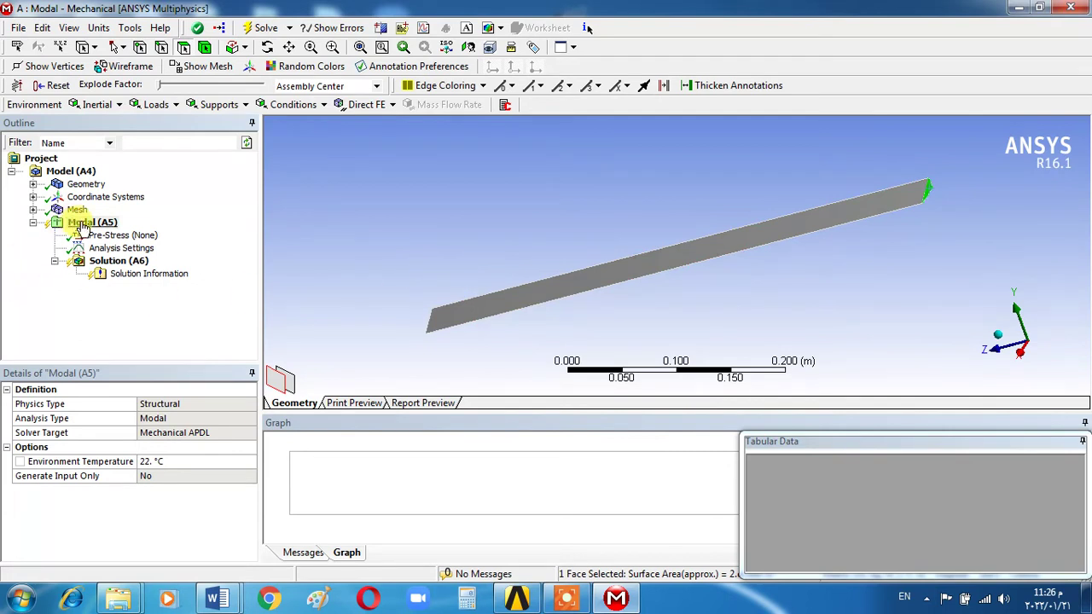
pyautogui.rightClick(81, 223)
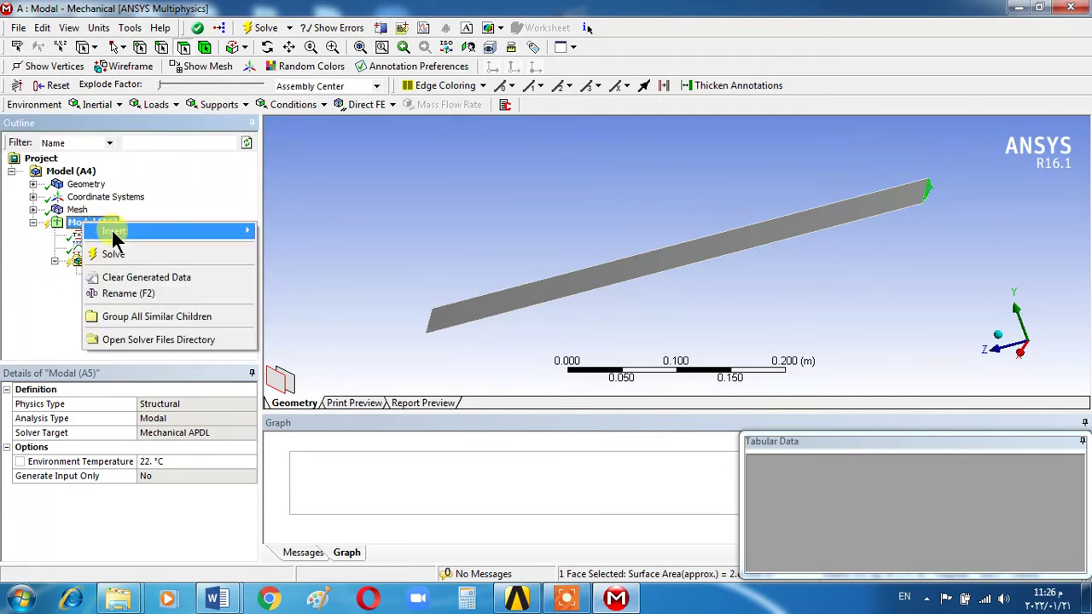
pyautogui.moveTo(124, 231)
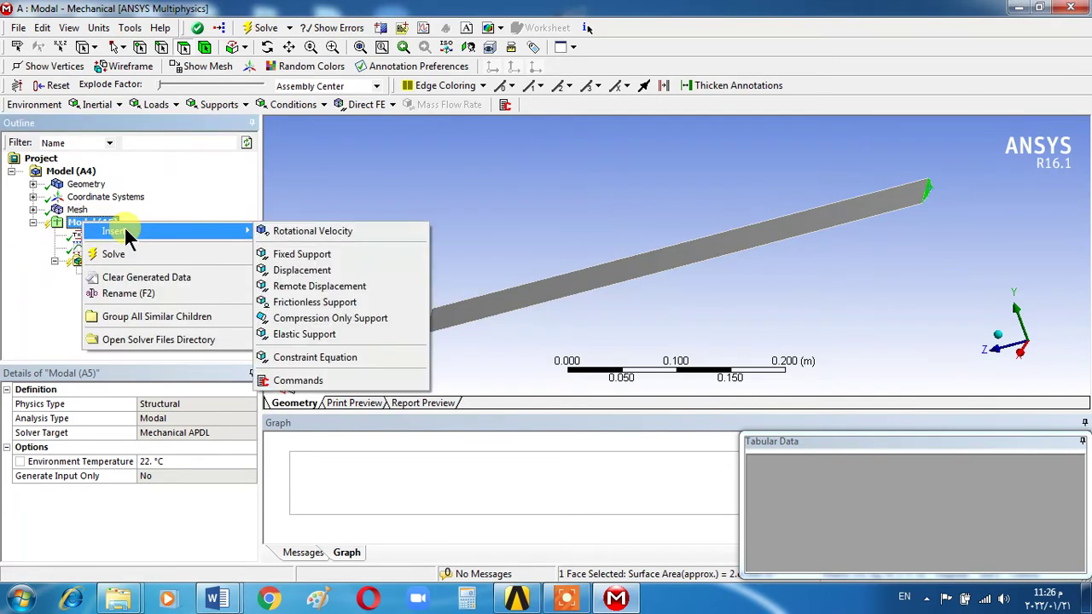
pyautogui.click(291, 253)
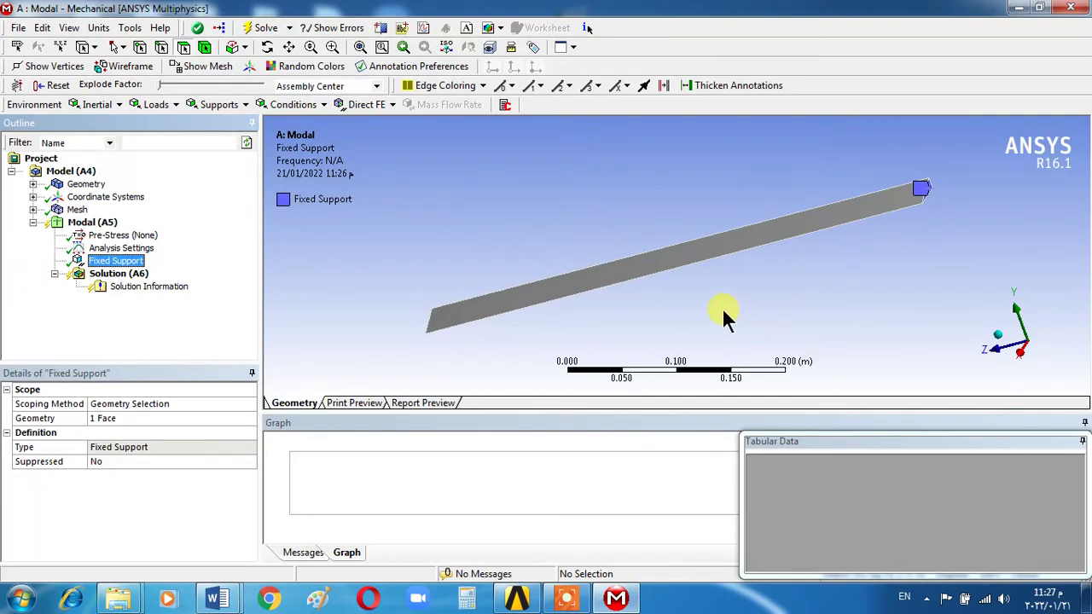
pyautogui.click(1000, 340)
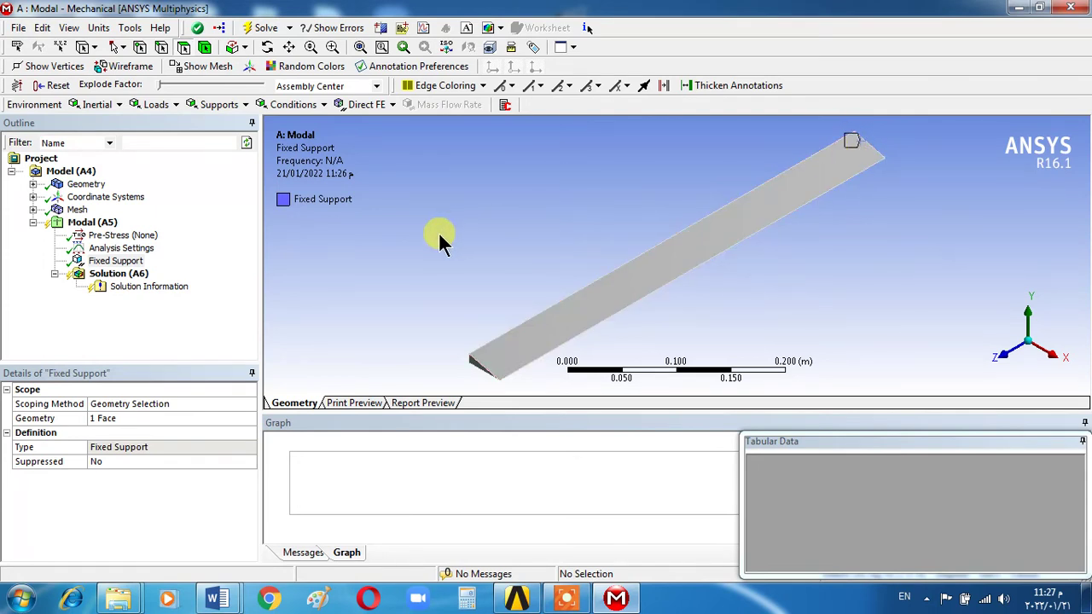
# Set the modal analysis to find a maximum of 12 modes and solve it
pyautogui.click(120, 248)
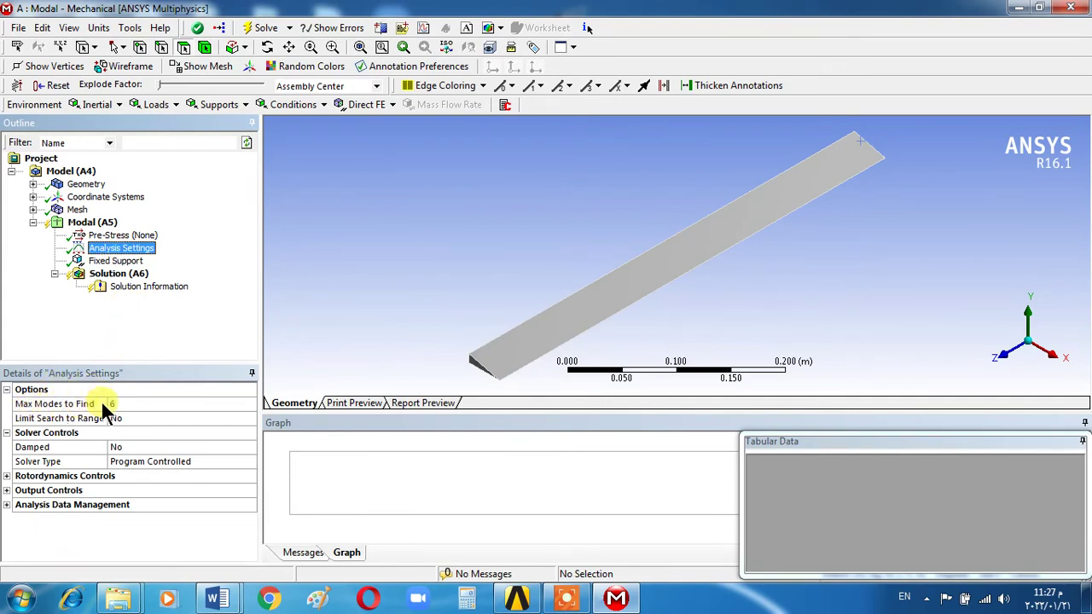
pyautogui.click(238, 403)
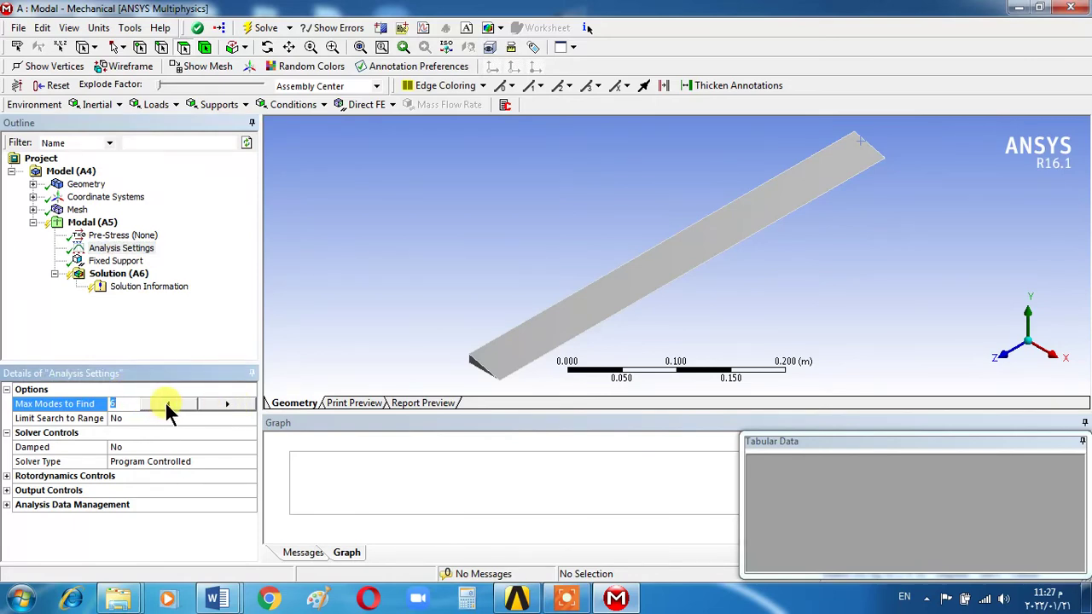
pyautogui.click(226, 402)
pyautogui.click(226, 402)
pyautogui.click(226, 402)
pyautogui.click(226, 401)
pyautogui.click(226, 401)
pyautogui.click(226, 402)
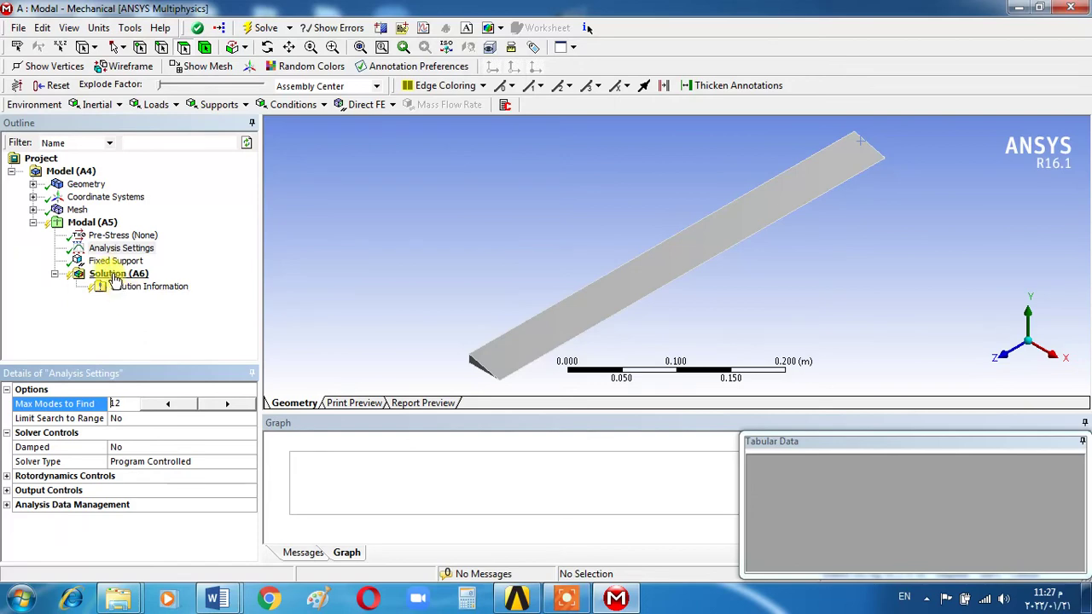
pyautogui.rightClick(111, 274)
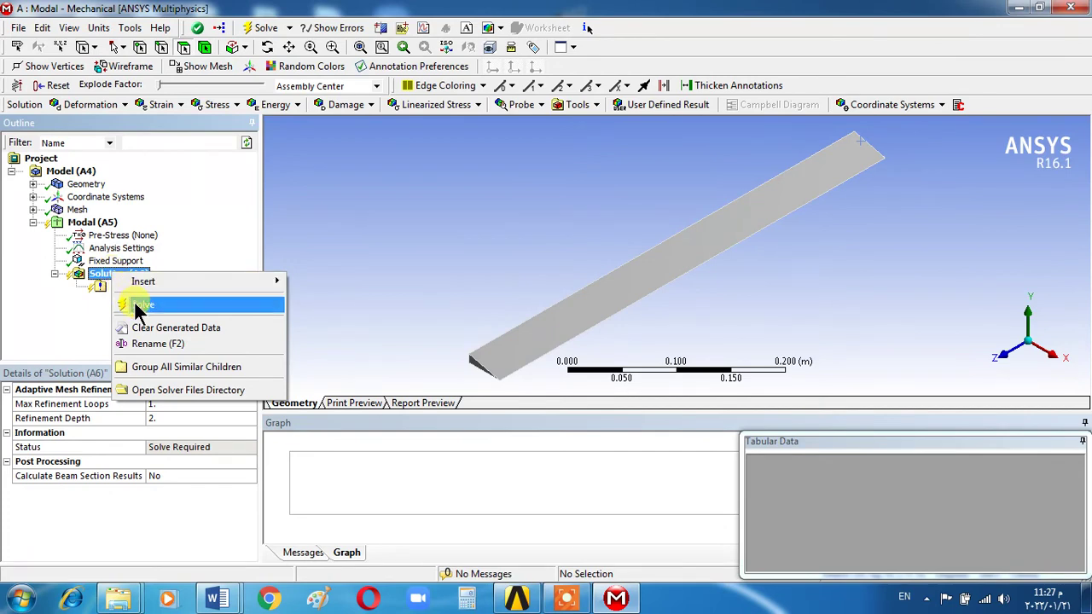
pyautogui.click(139, 307)
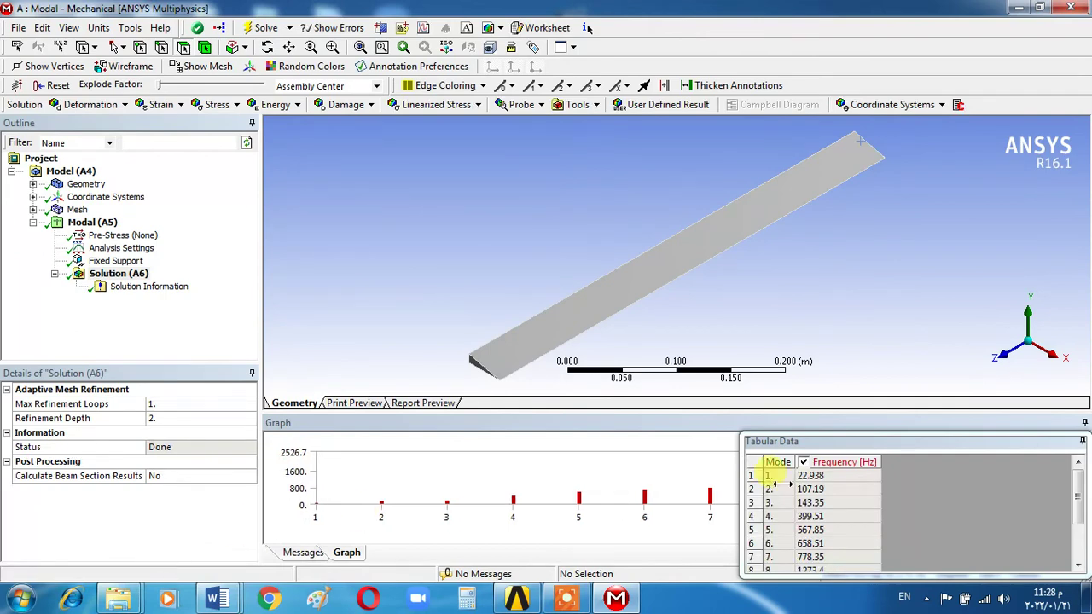
# Examine the natural frequencies of the solved modes in the frequency table and bar graph
pyautogui.moveTo(1077, 488)
pyautogui.mouseDown()
pyautogui.moveTo(1081, 505)
pyautogui.moveTo(1073, 480)
pyautogui.mouseUp()
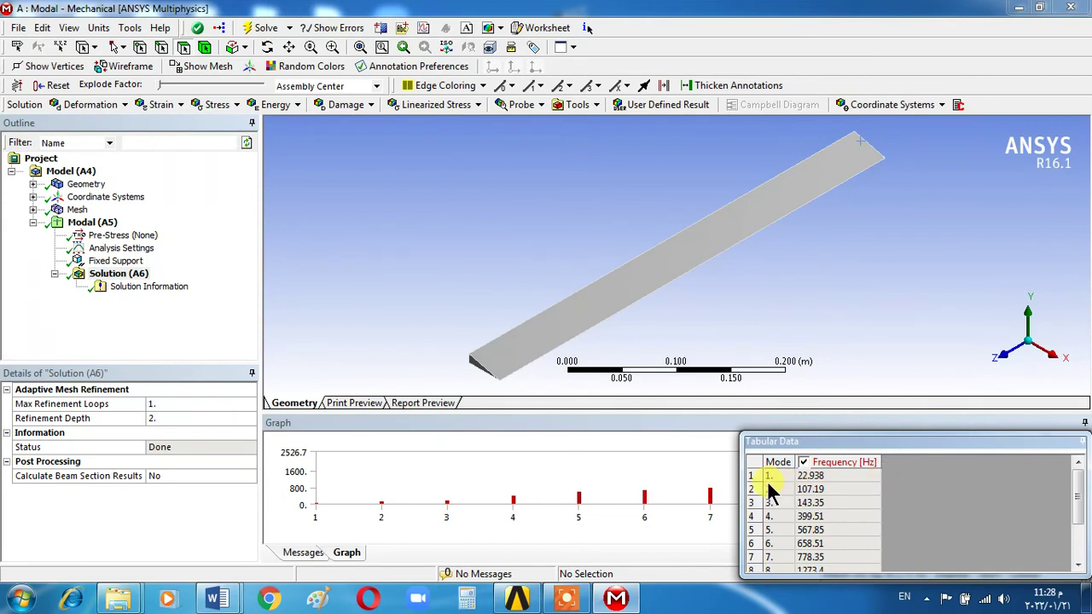
pyautogui.moveTo(809, 476); pyautogui.dragTo(812, 491)
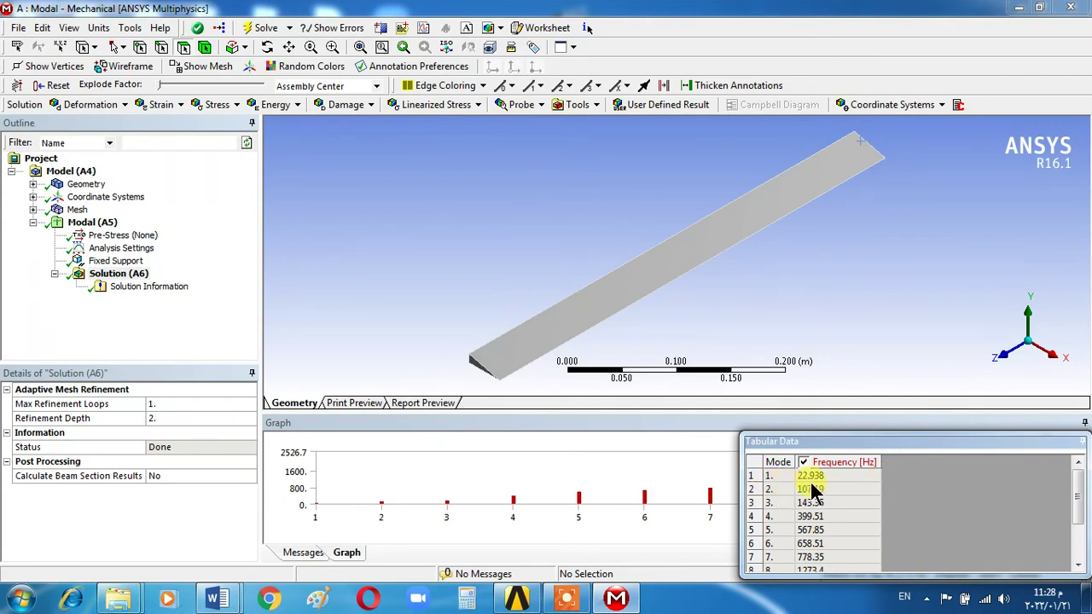
pyautogui.click(381, 505)
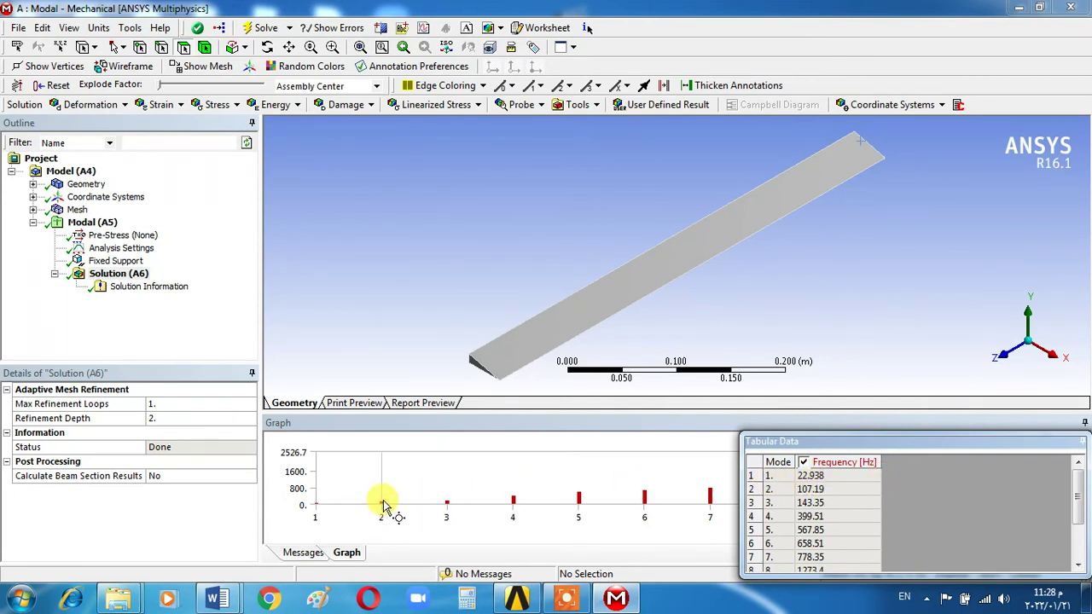
pyautogui.click(446, 503)
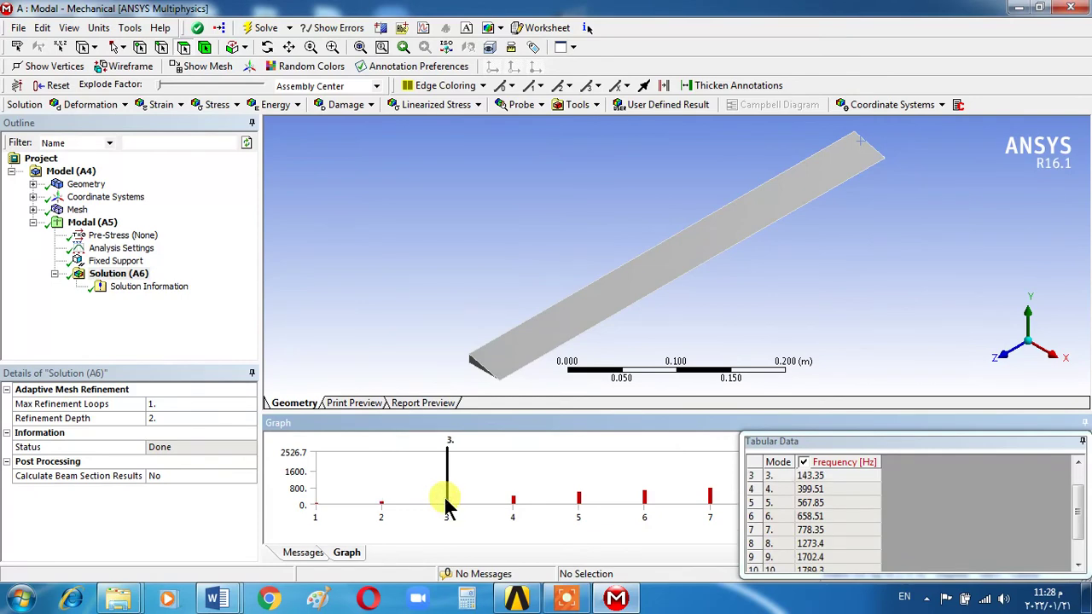
pyautogui.click(512, 501)
pyautogui.click(580, 498)
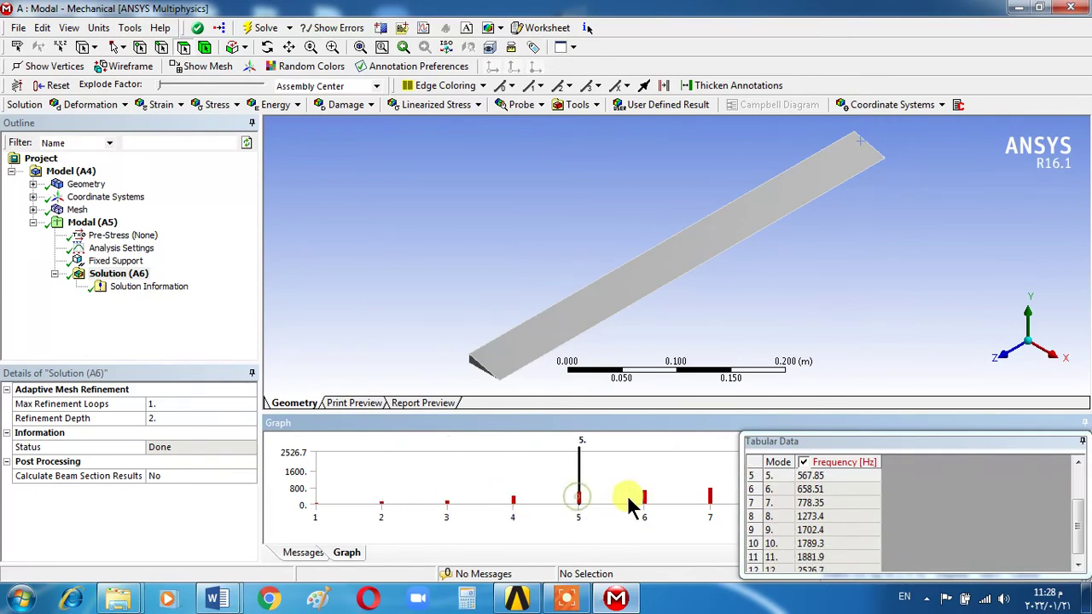
pyautogui.click(648, 499)
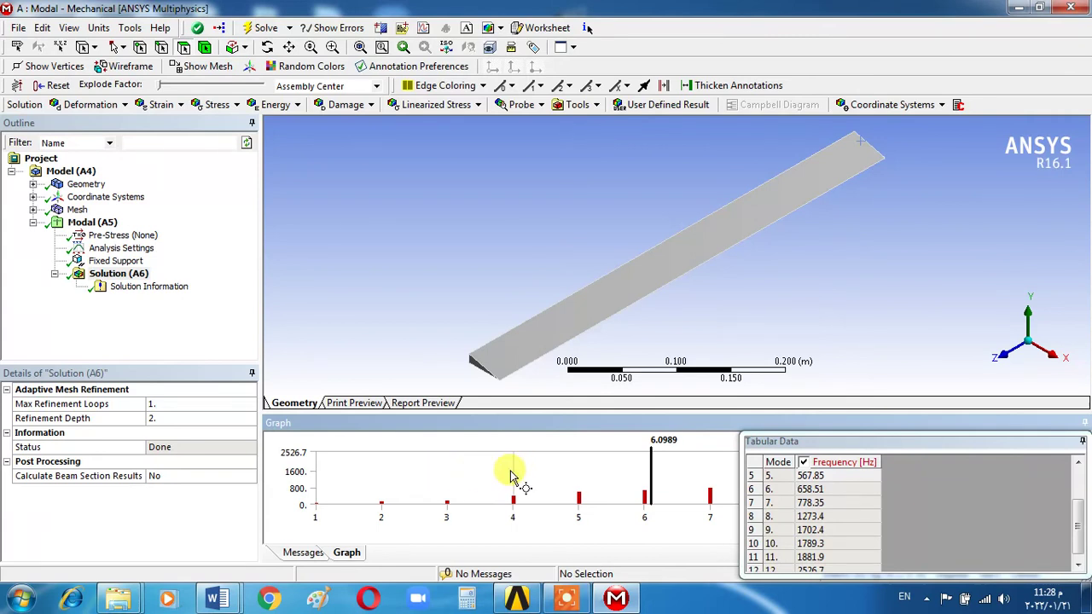
# Select all modes in the frequency graph and create mode shape results for them
pyautogui.rightClick(512, 479)
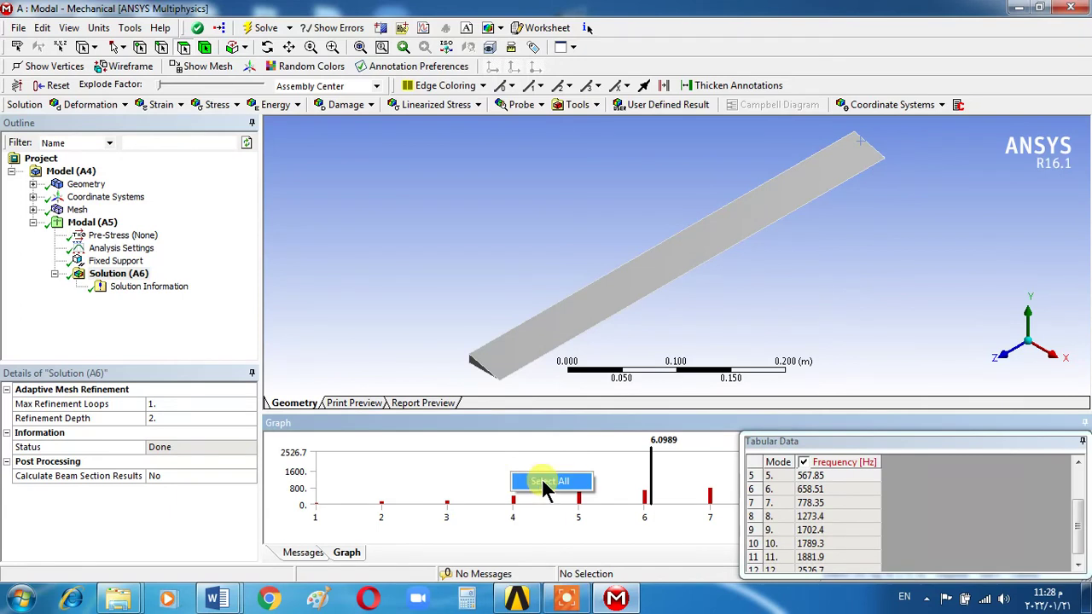
pyautogui.click(540, 478)
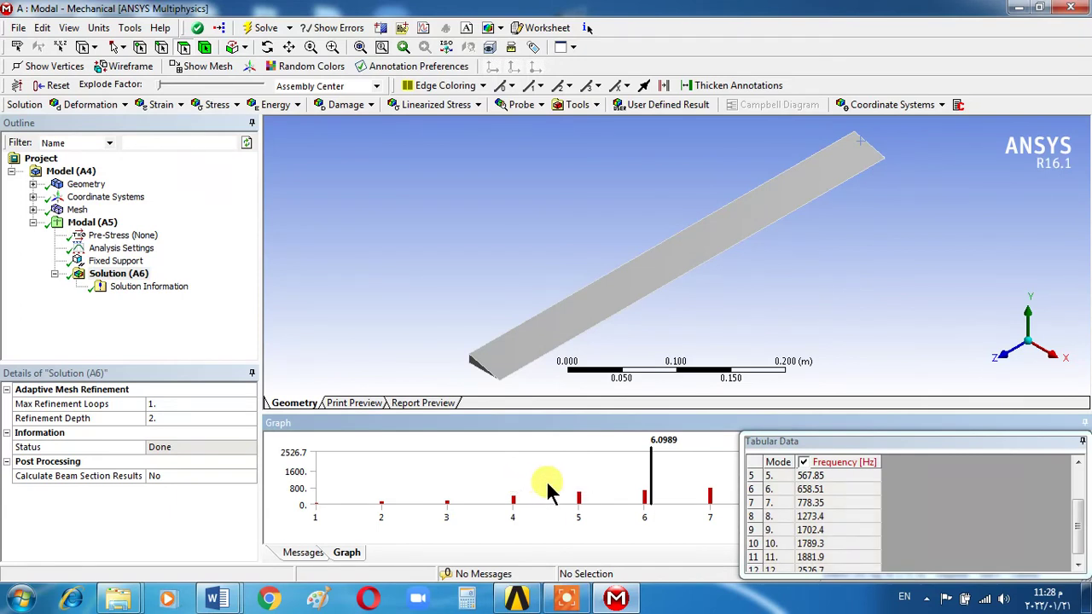
pyautogui.click(530, 469)
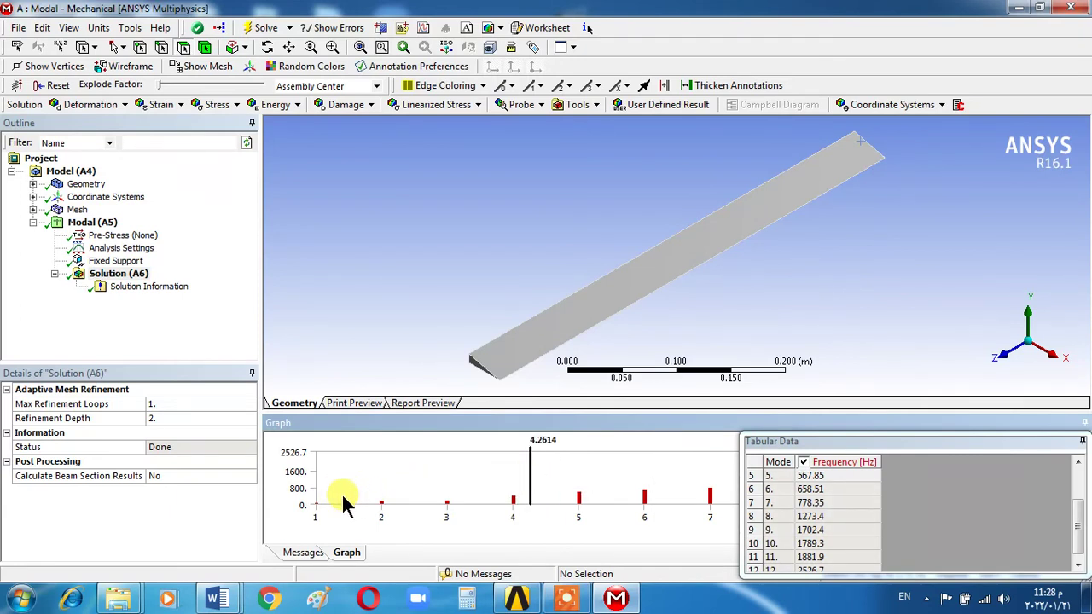
pyautogui.rightClick(369, 462)
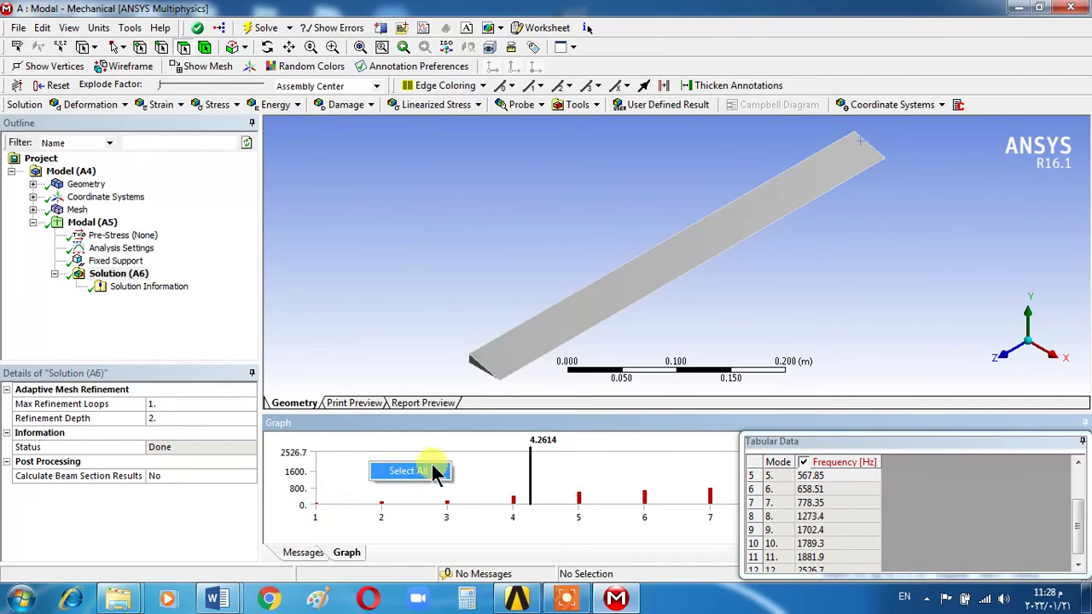
pyautogui.click(433, 474)
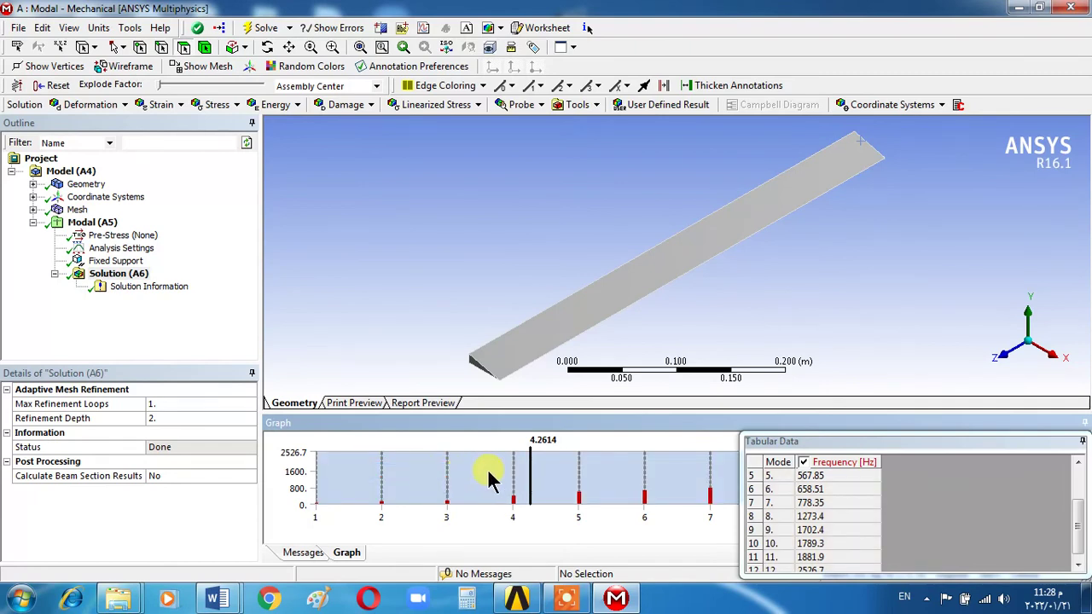
pyautogui.rightClick(481, 472)
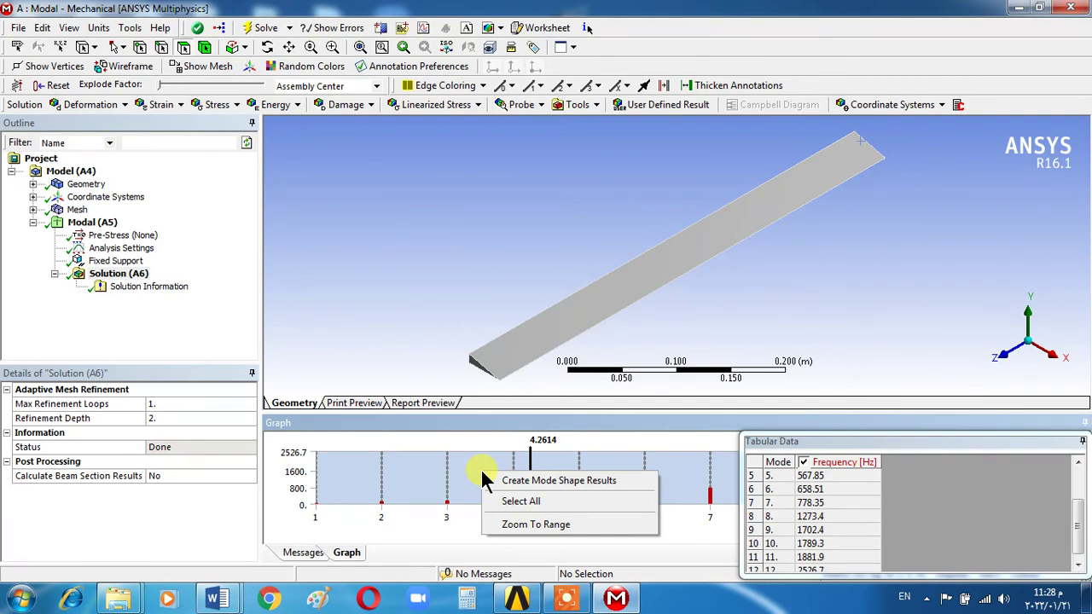
pyautogui.click(527, 483)
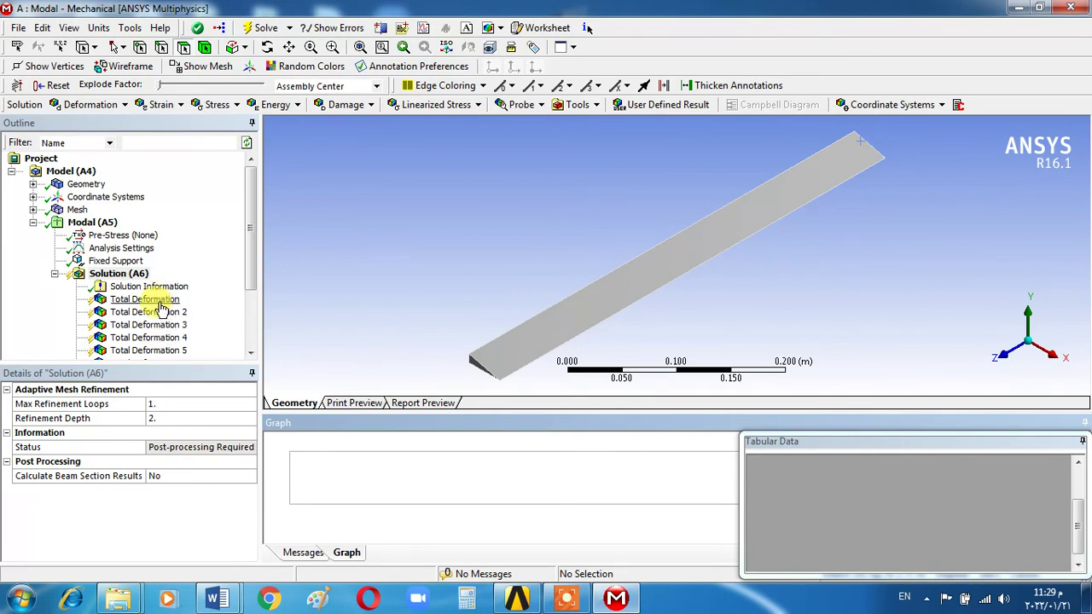
# Check the mode assigned to the first two total deformation results, and evaluate all results of the solution
pyautogui.click(161, 302)
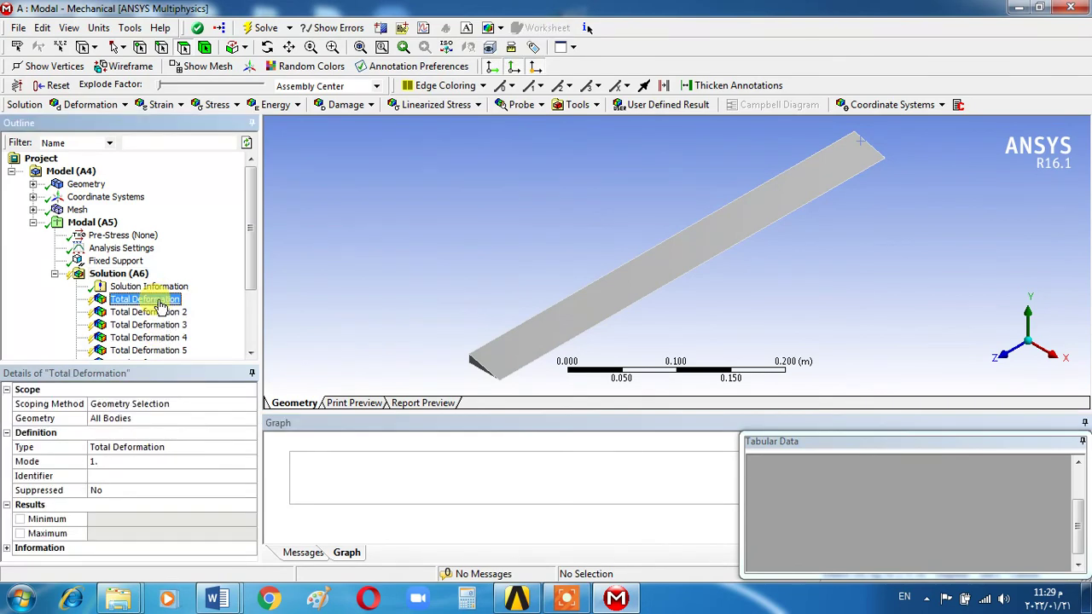
pyautogui.click(158, 312)
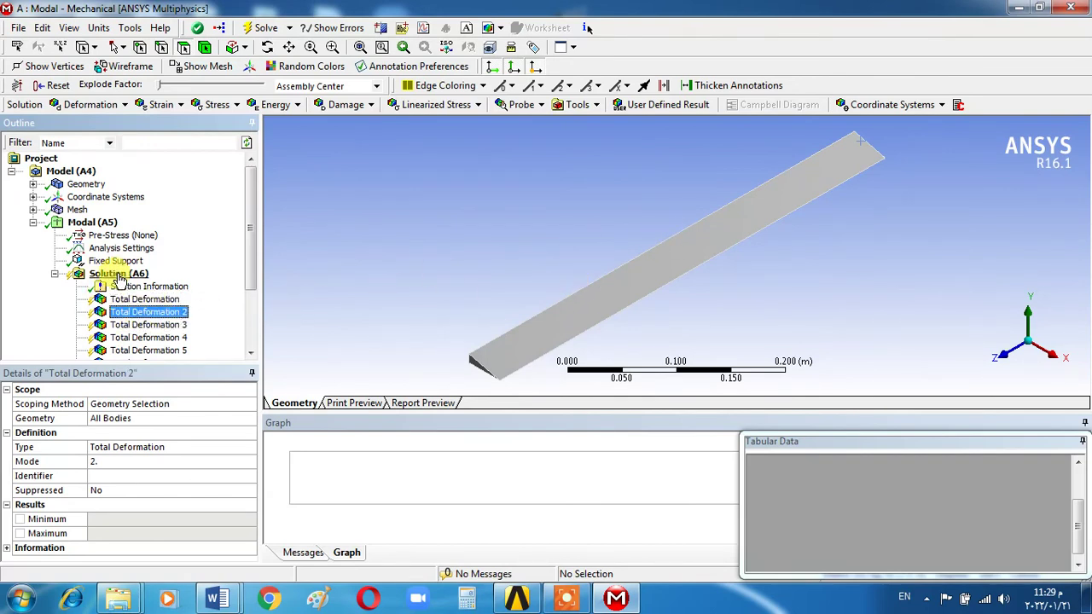
pyautogui.rightClick(119, 280)
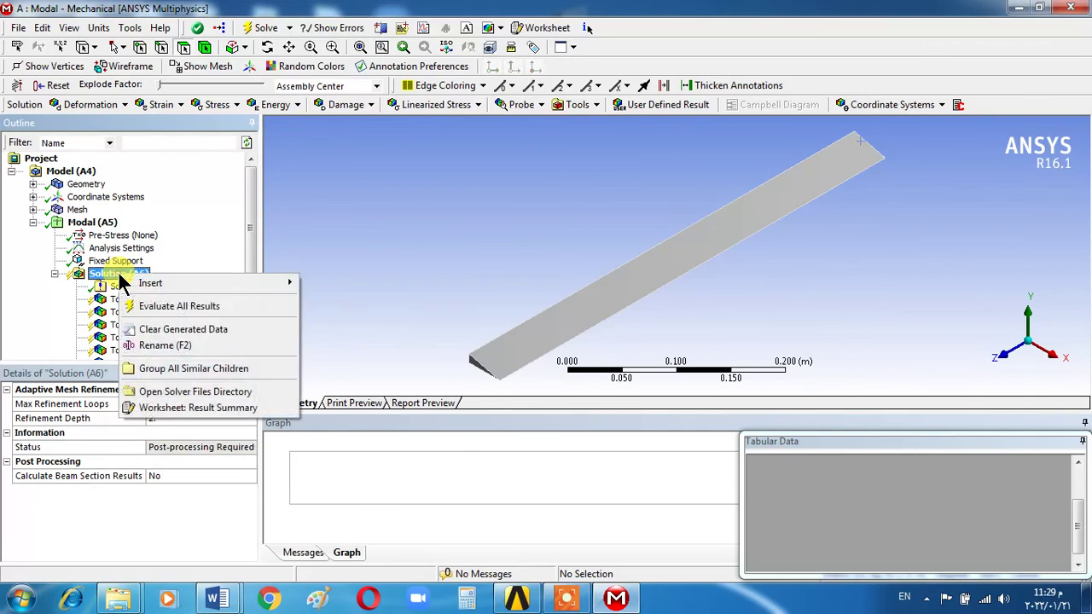
pyautogui.click(153, 307)
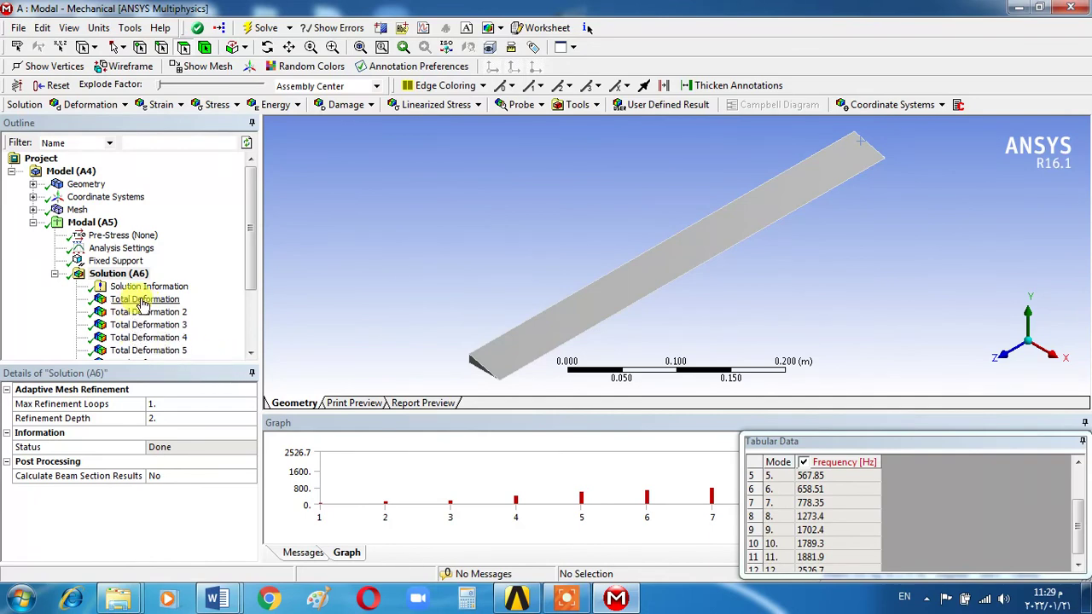
# View and animate the total deformation results of modes 1, 2 and 3 in turn, ending with the animation stopped
pyautogui.click(142, 301)
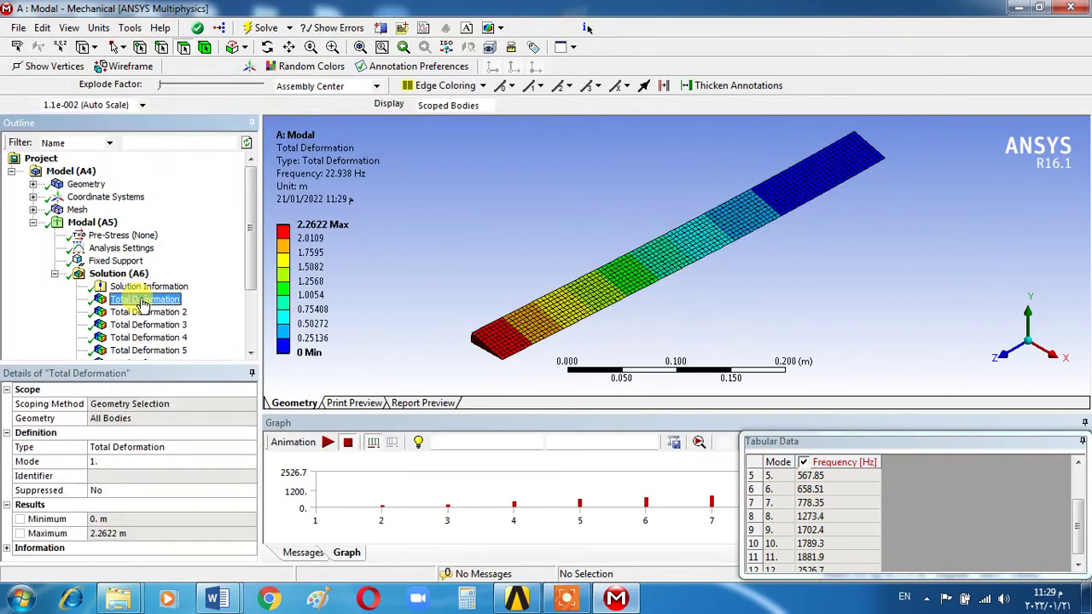
pyautogui.click(327, 442)
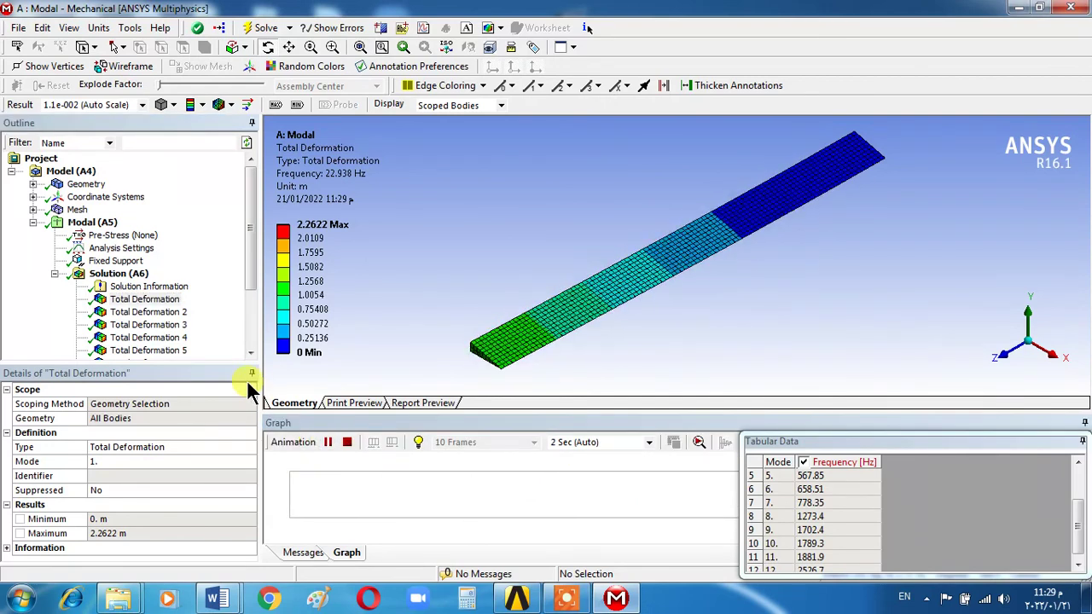
pyautogui.click(147, 312)
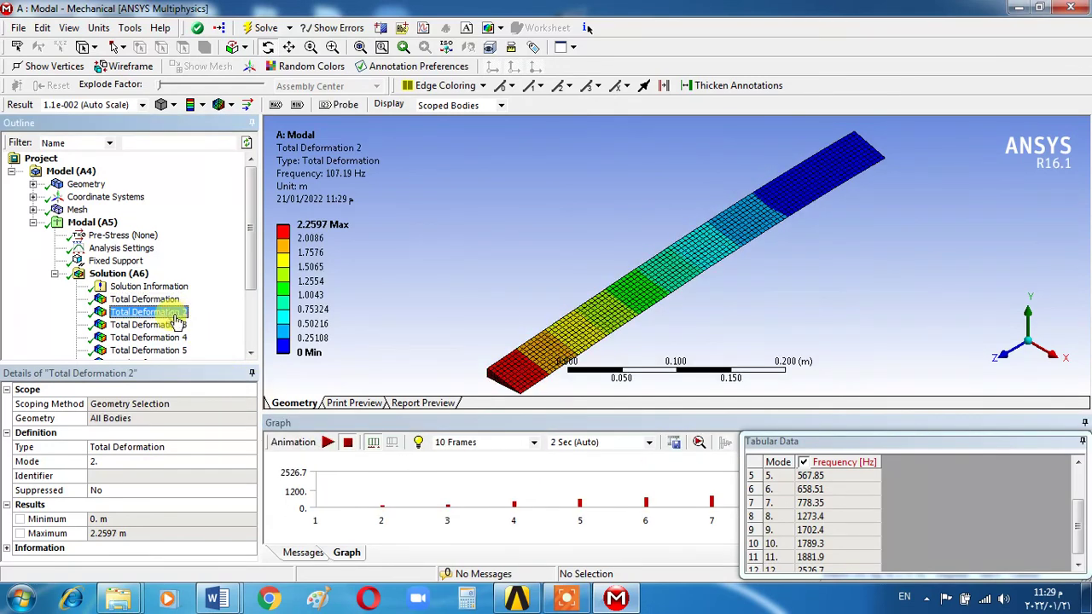
pyautogui.click(324, 441)
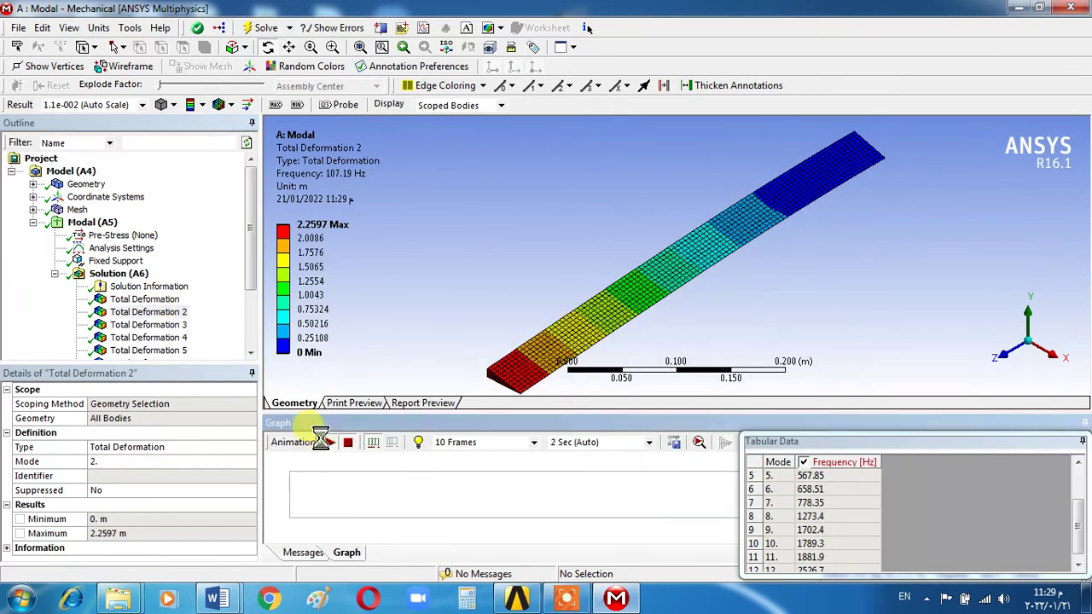
pyautogui.click(153, 325)
pyautogui.click(325, 440)
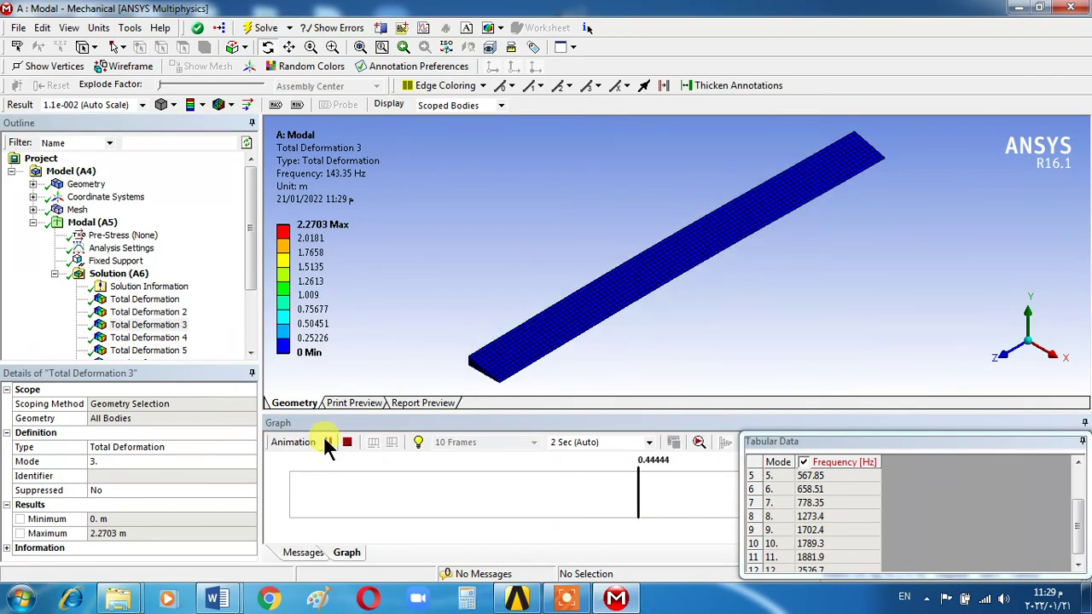
pyautogui.click(346, 441)
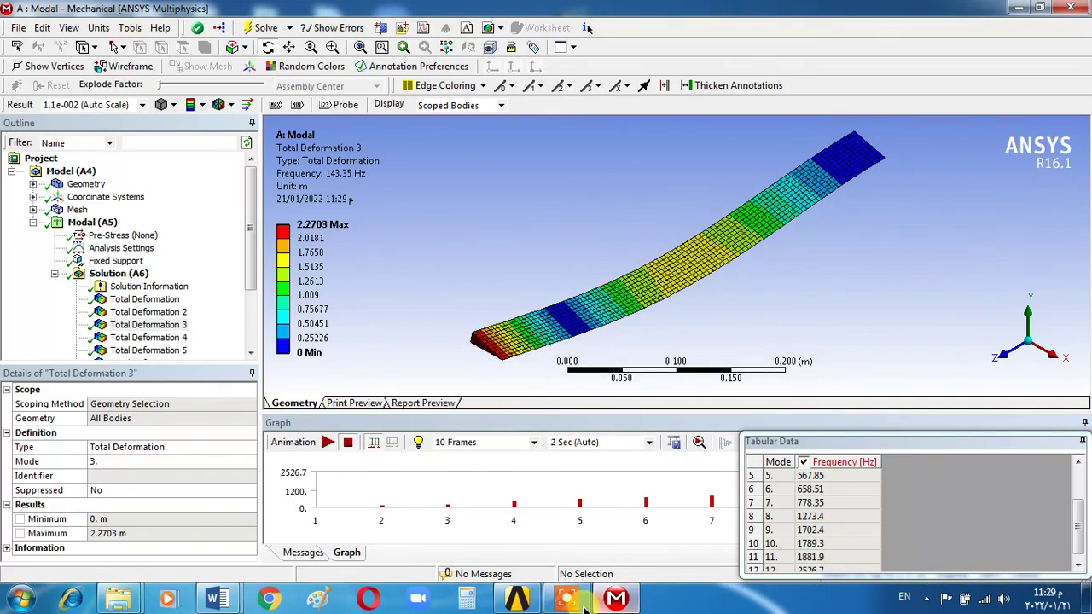
pyautogui.click(570, 601)
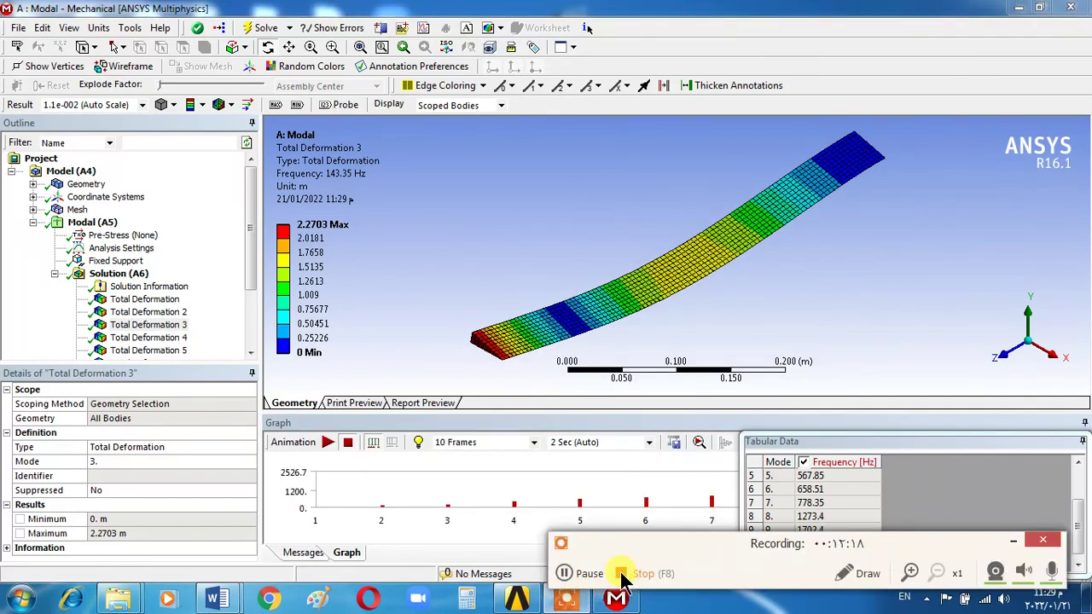